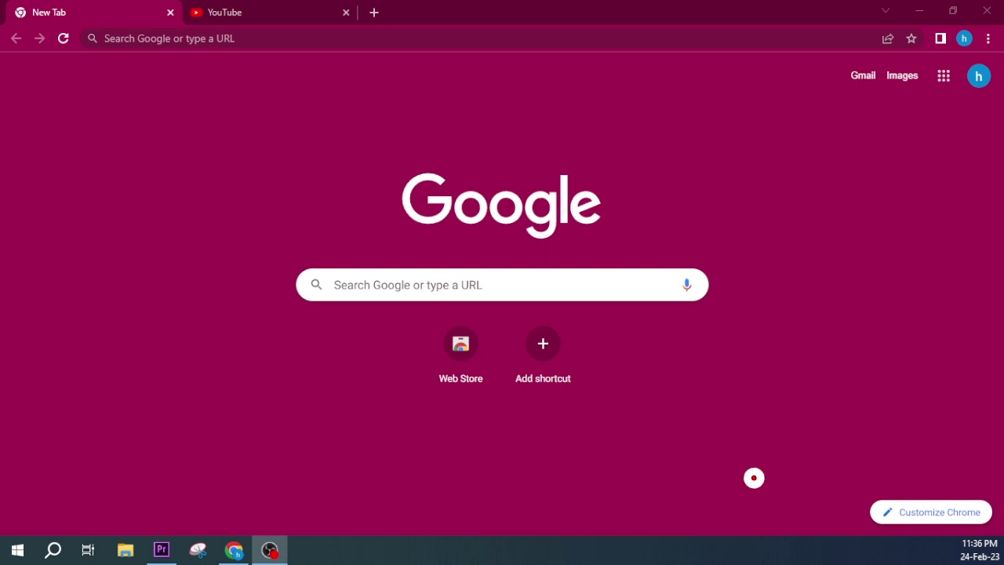
Open a new Chrome tab and reach the YouTube home page by searching 'youtube'.
click(105, 38)
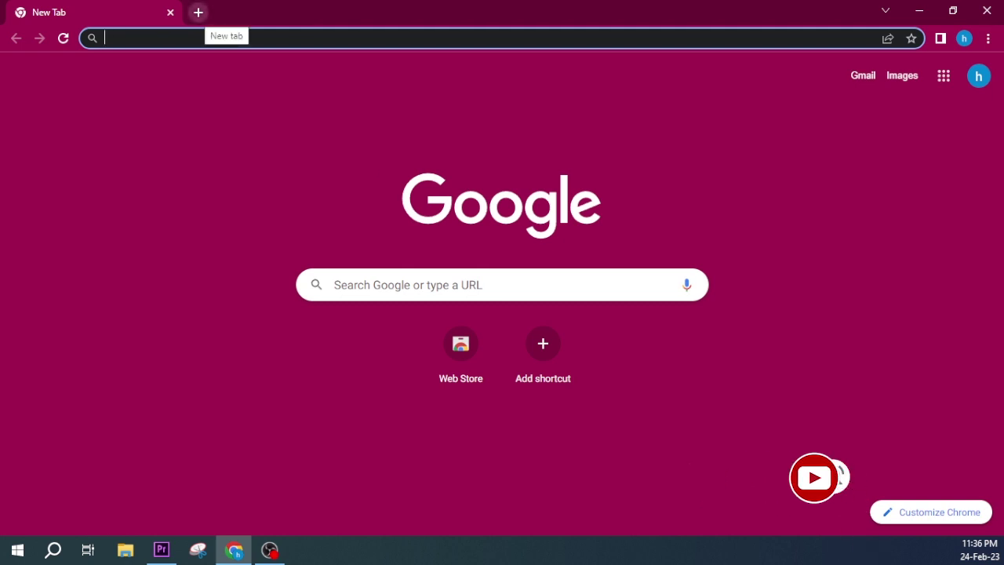
click(199, 11)
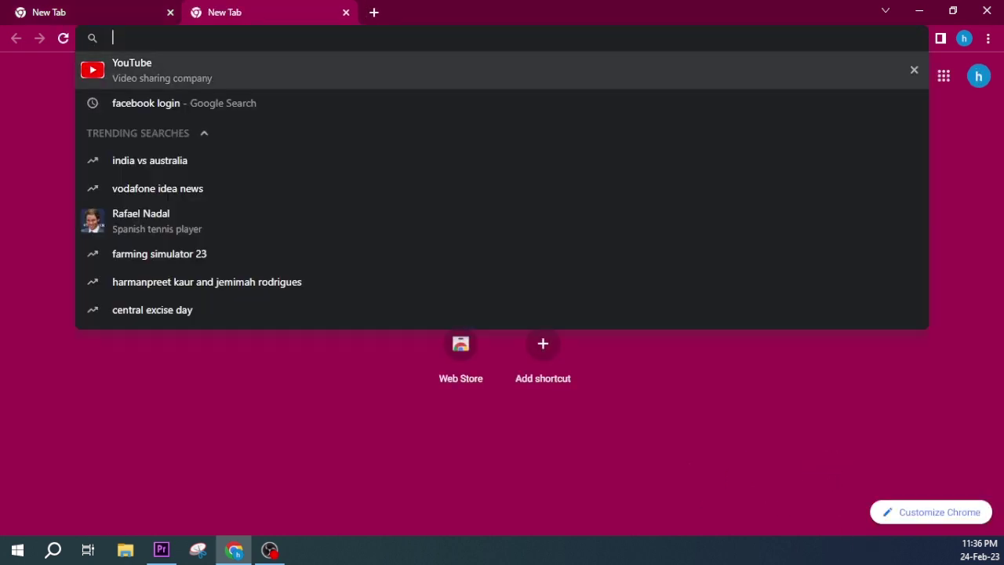
text(youtube)
key(Return)
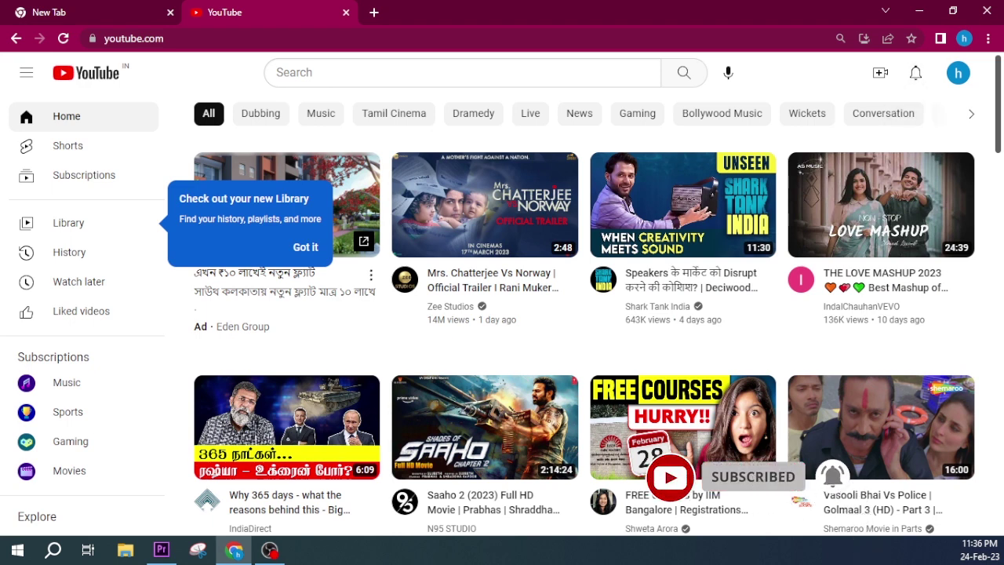
Choose Create a channel from the account avatar menu.
click(958, 73)
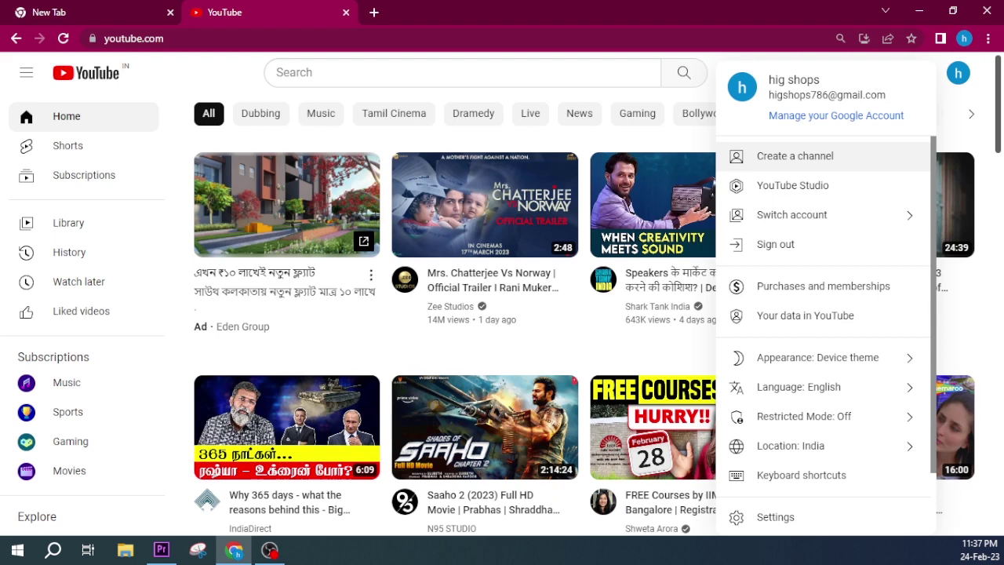
click(795, 156)
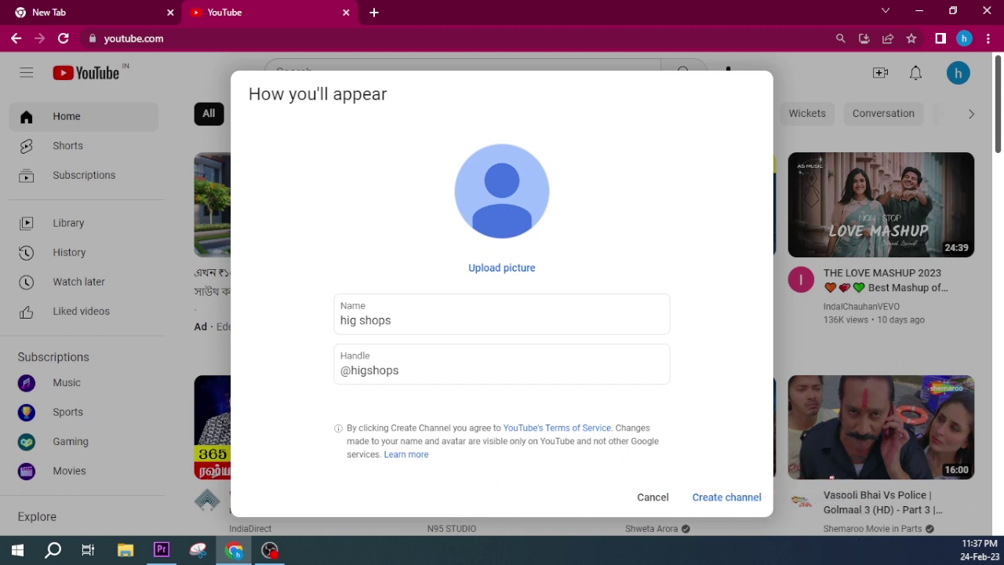
Replace the channel name with 'abcd', accept a matching handle, and start uploading a picture.
triple_click(365, 320)
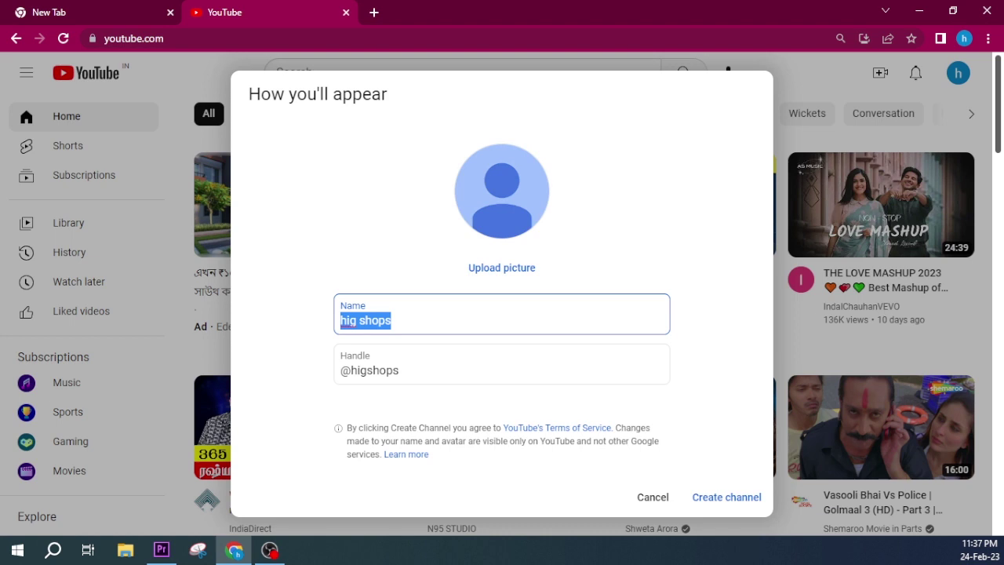
text(abcd)
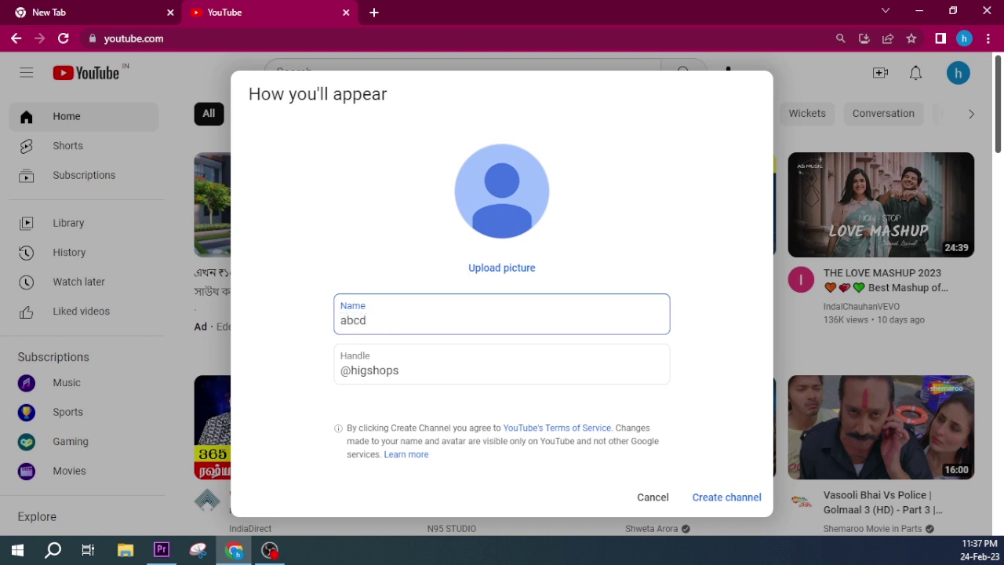
key(Tab)
text(a)
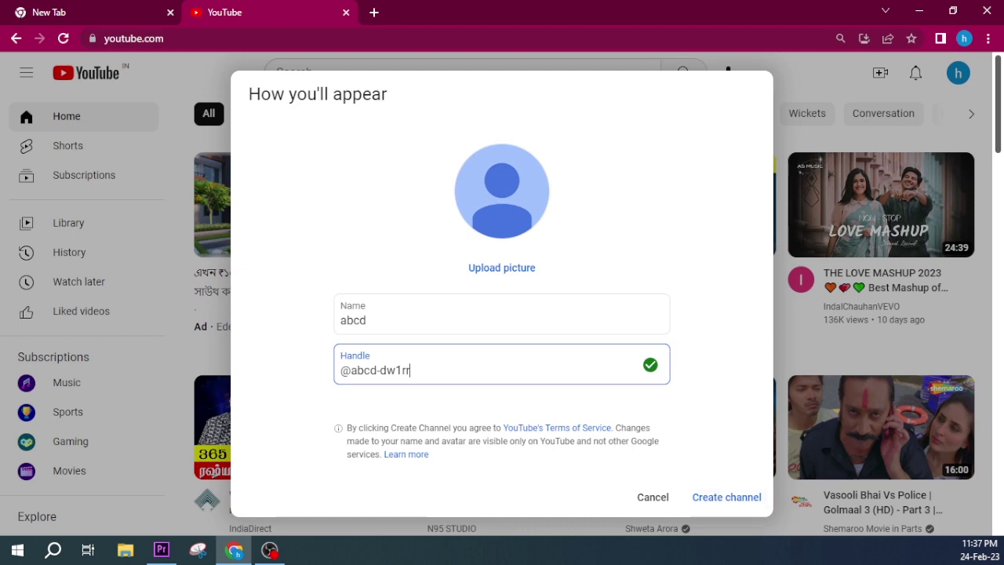
click(502, 267)
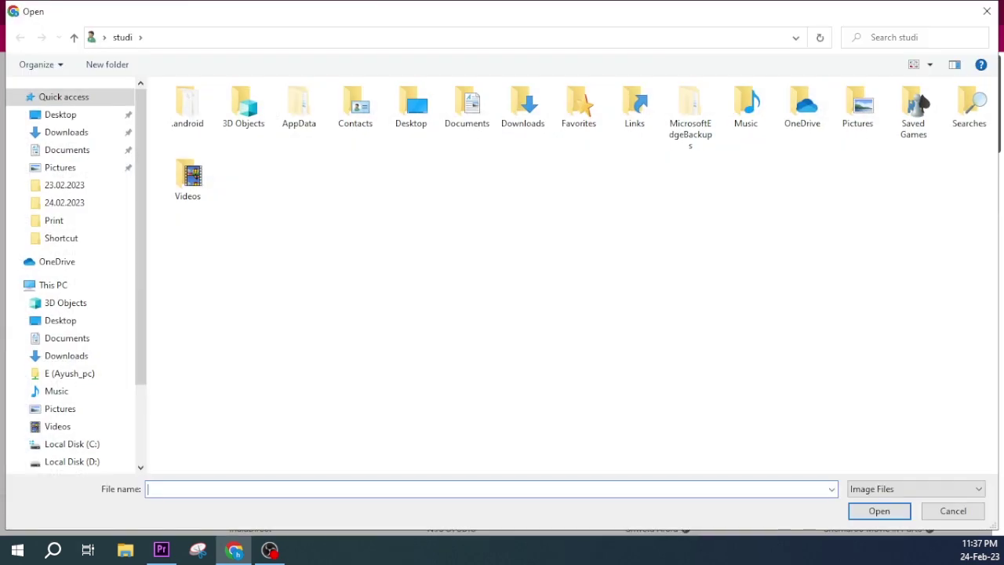
Set 'Logo png (1)' from D:\Tik a Talk as the channel picture and confirm it.
scroll(55, 383, down, 1)
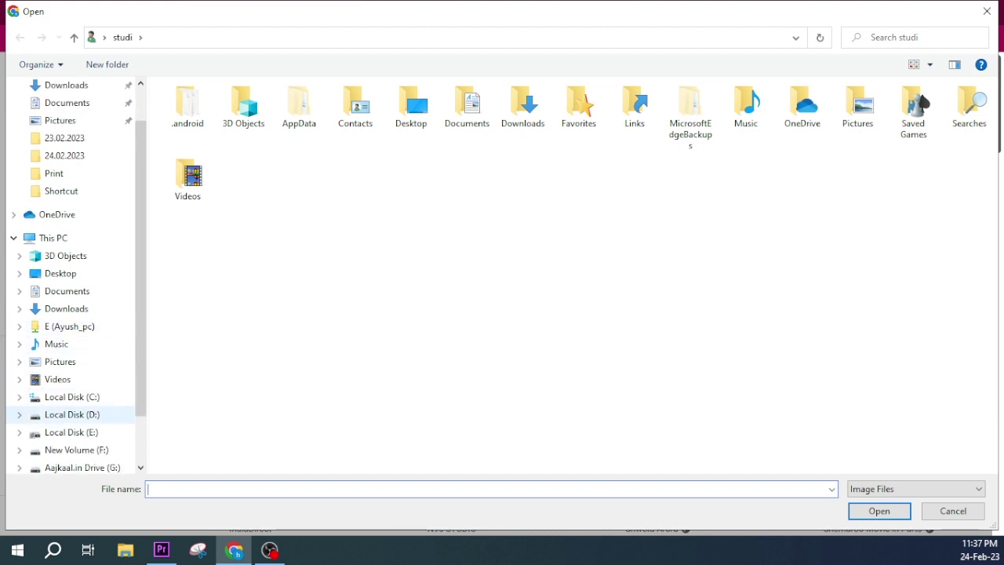
click(71, 414)
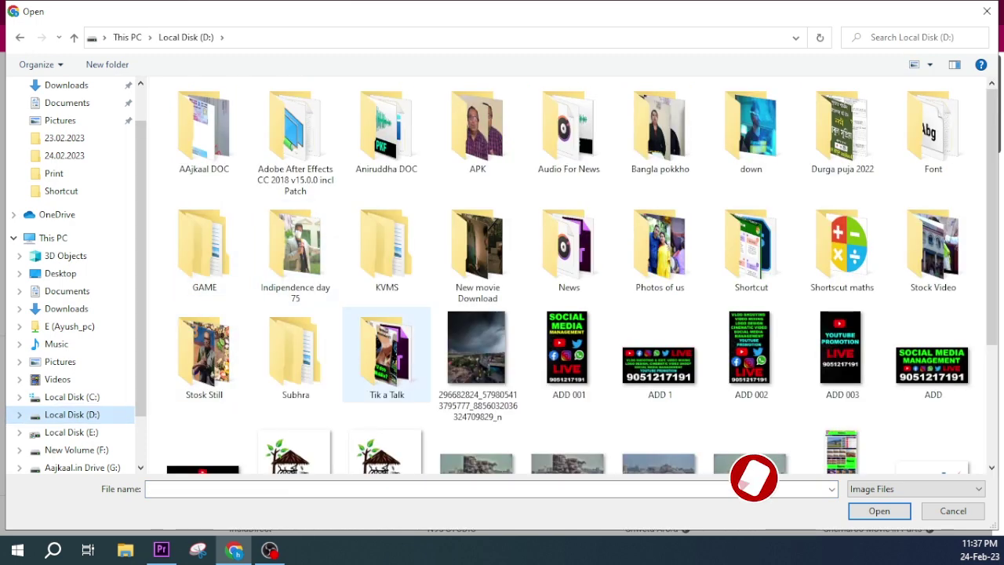
double_click(387, 353)
double_click(358, 325)
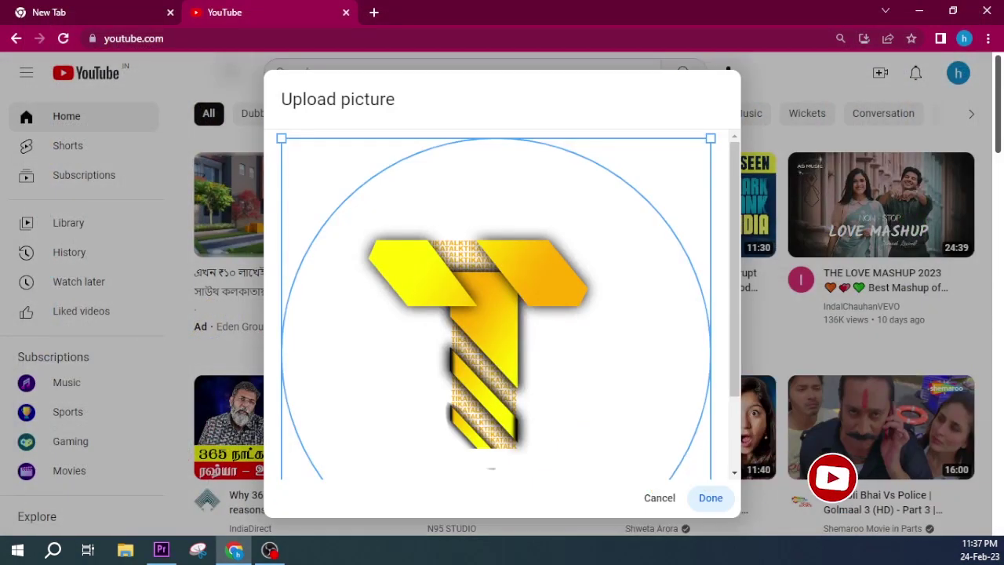
scroll(494, 305, down, 2)
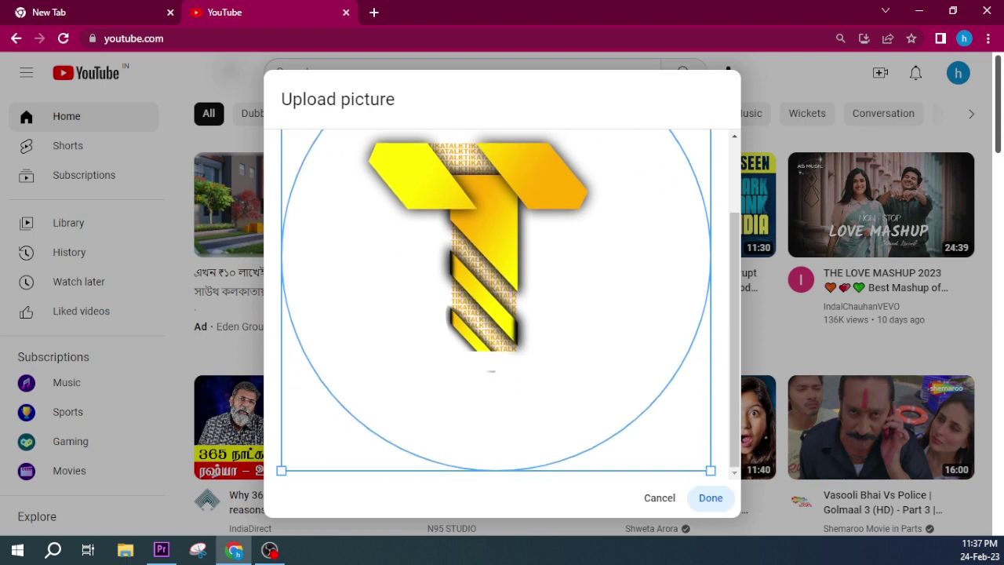
click(710, 497)
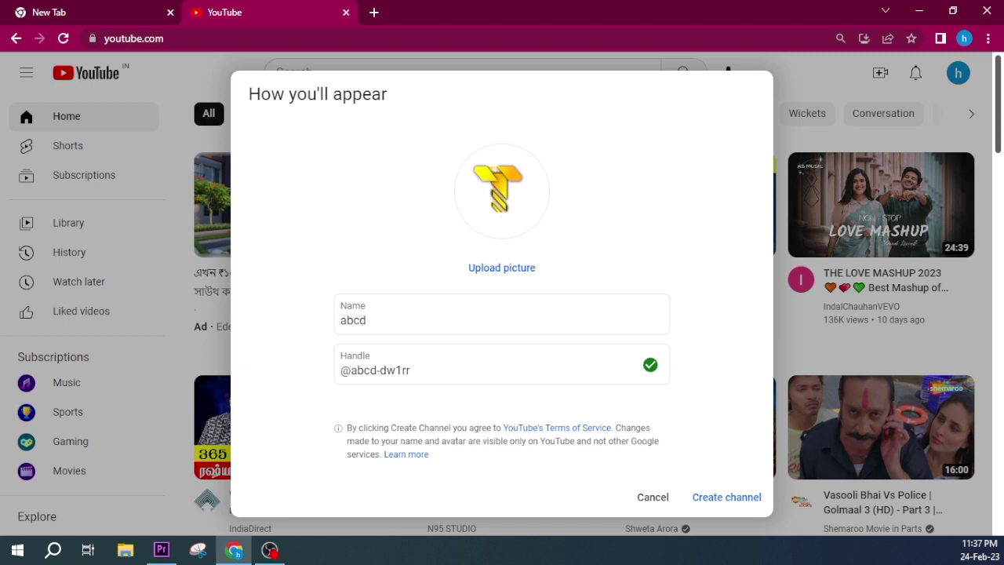
Create the abcd channel, then return to the YouTube home feed.
click(726, 497)
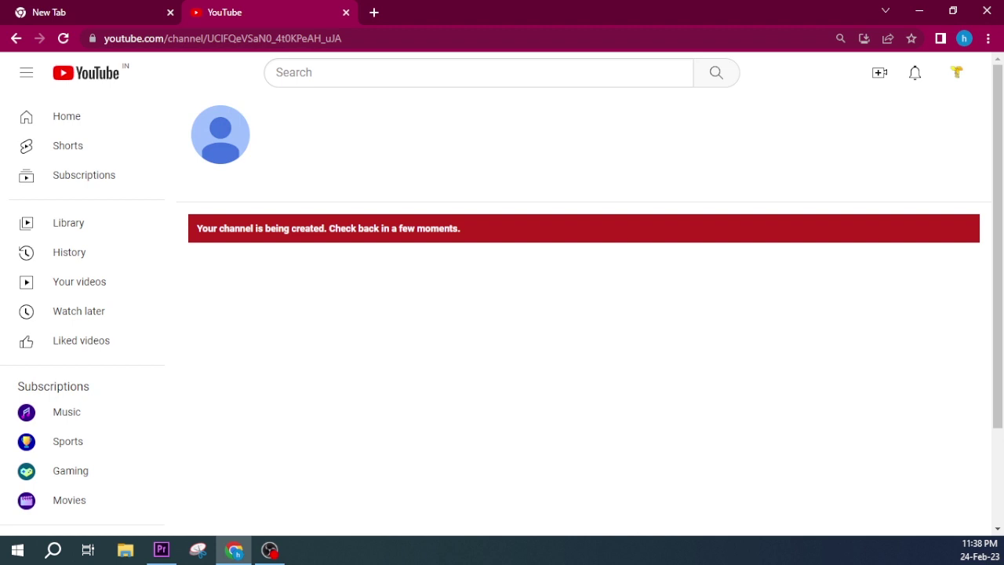
scroll(584, 314, down, 1)
scroll(584, 314, up, 1)
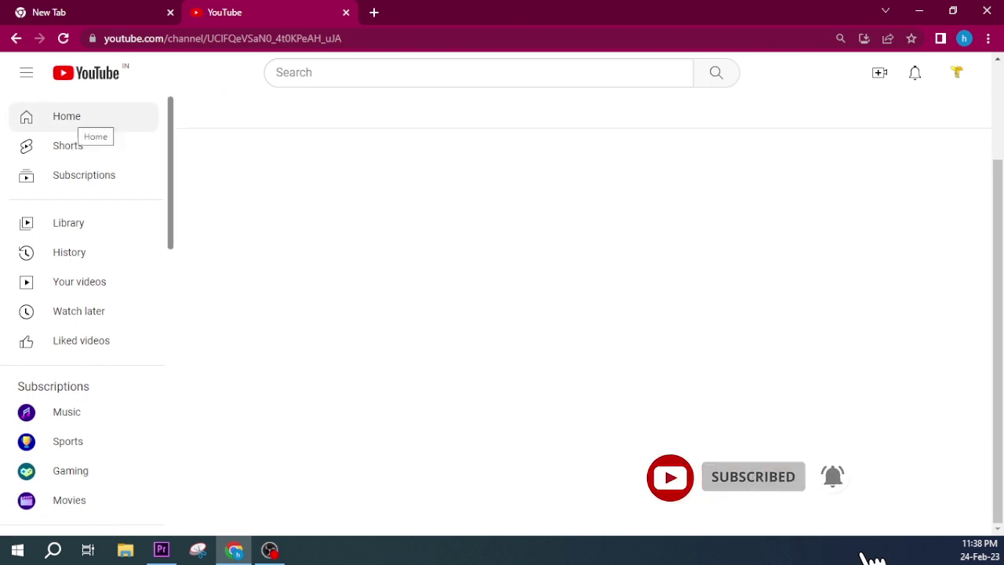
click(67, 116)
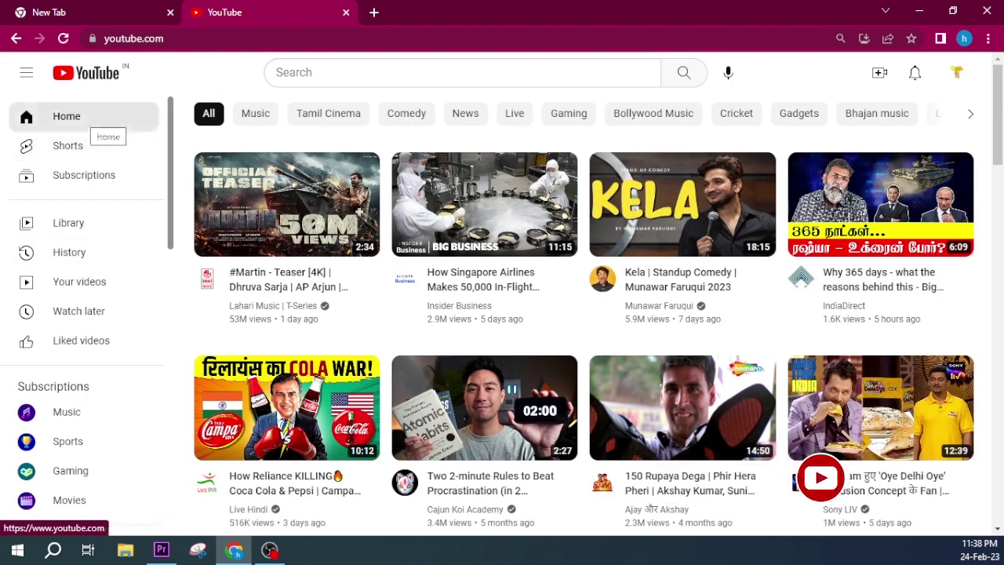
Go to the abcd channel page via Your channel and scroll through it.
click(956, 72)
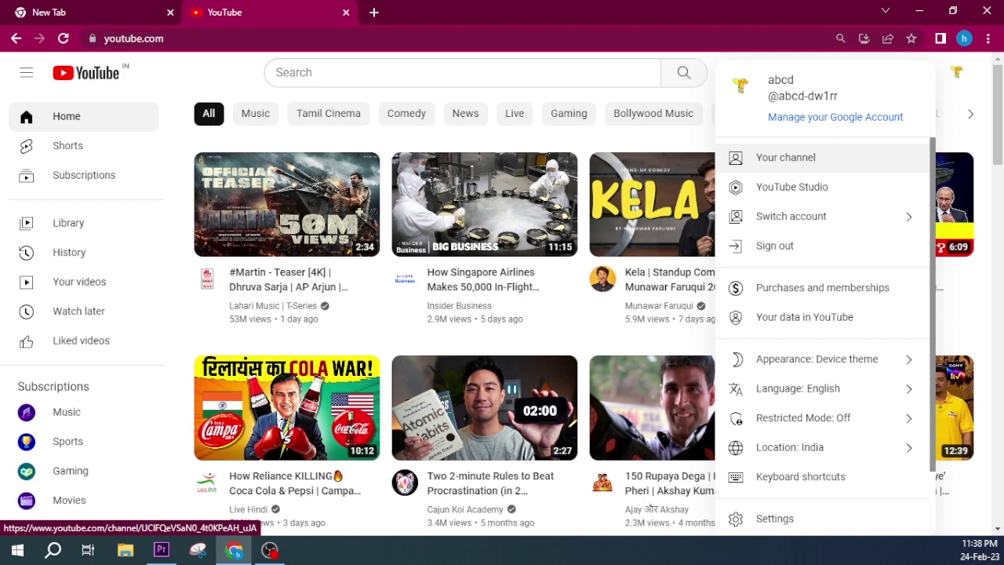
click(785, 157)
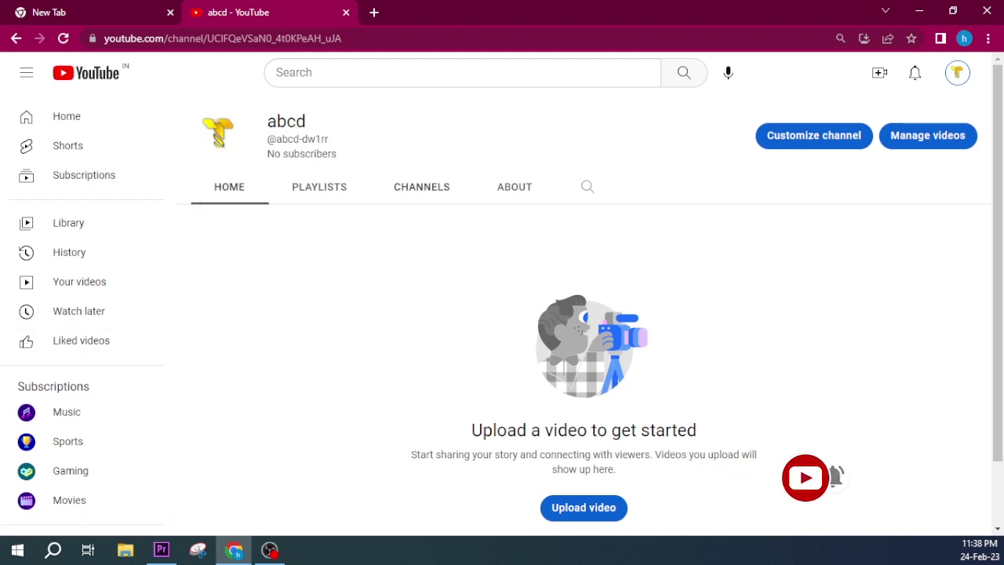
scroll(583, 314, down, 1)
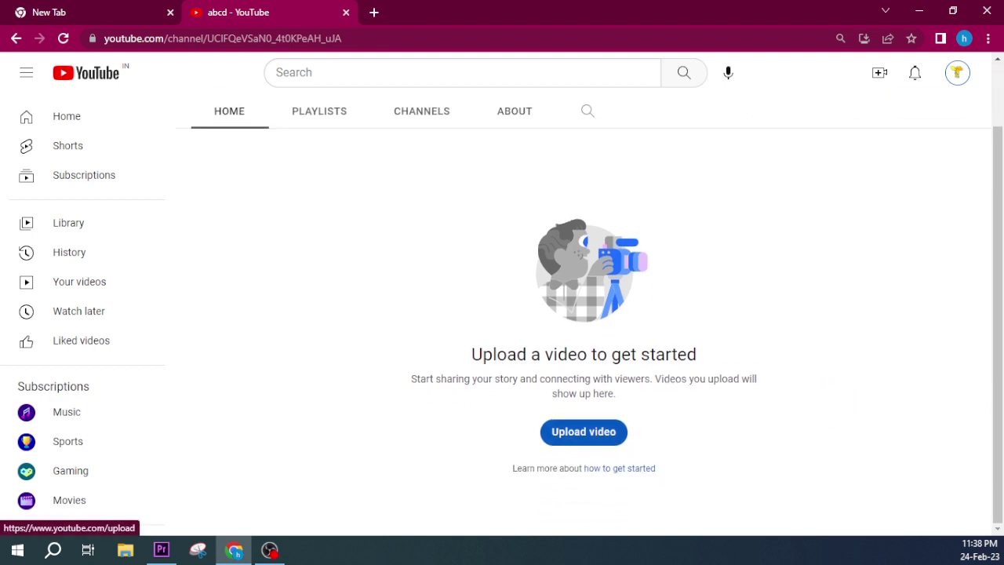
scroll(583, 431, up, 1)
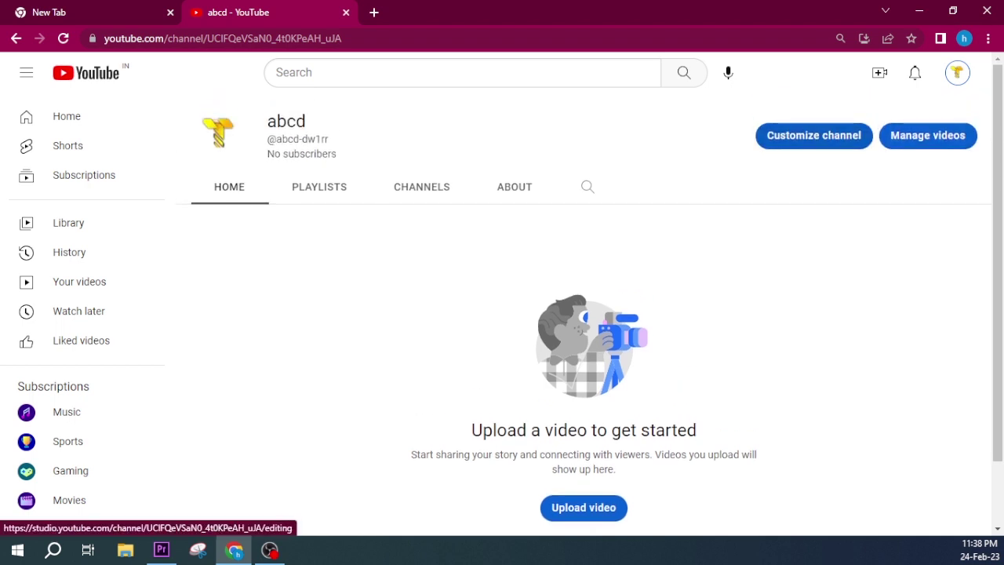
Open Studio's Channel customization, dismiss the welcome and playlists tips, and view Layout.
click(813, 135)
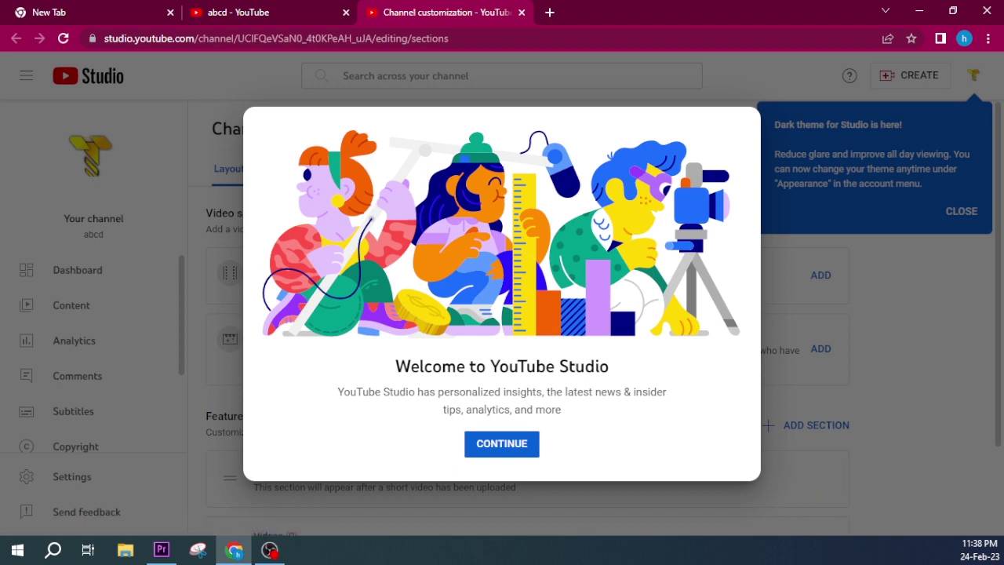
click(501, 443)
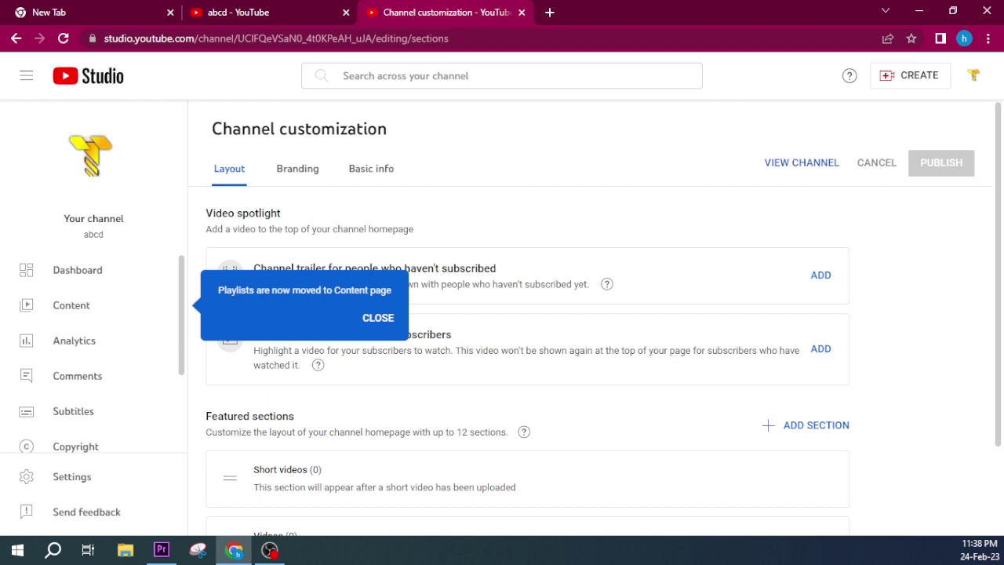
click(291, 162)
click(373, 170)
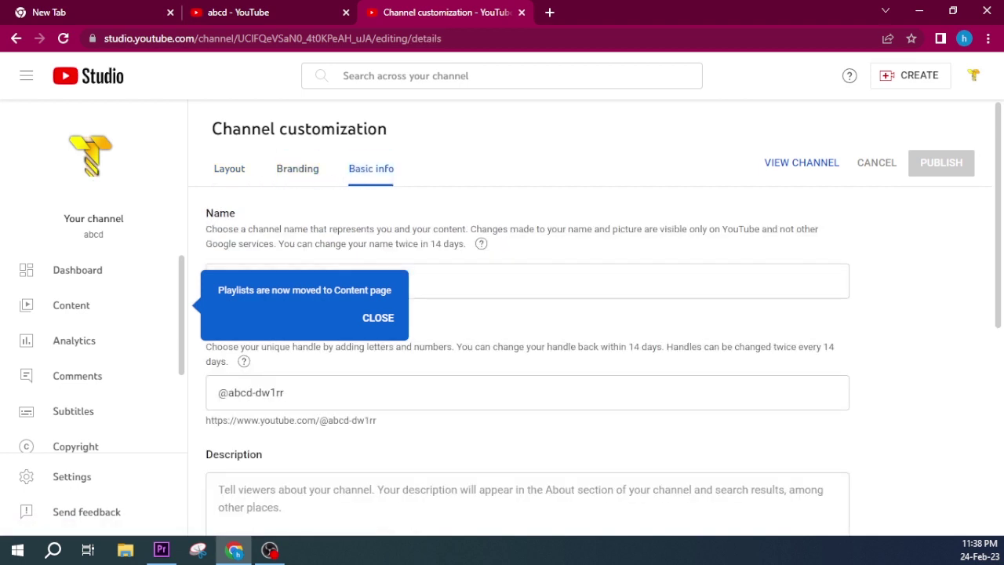
click(378, 317)
click(229, 169)
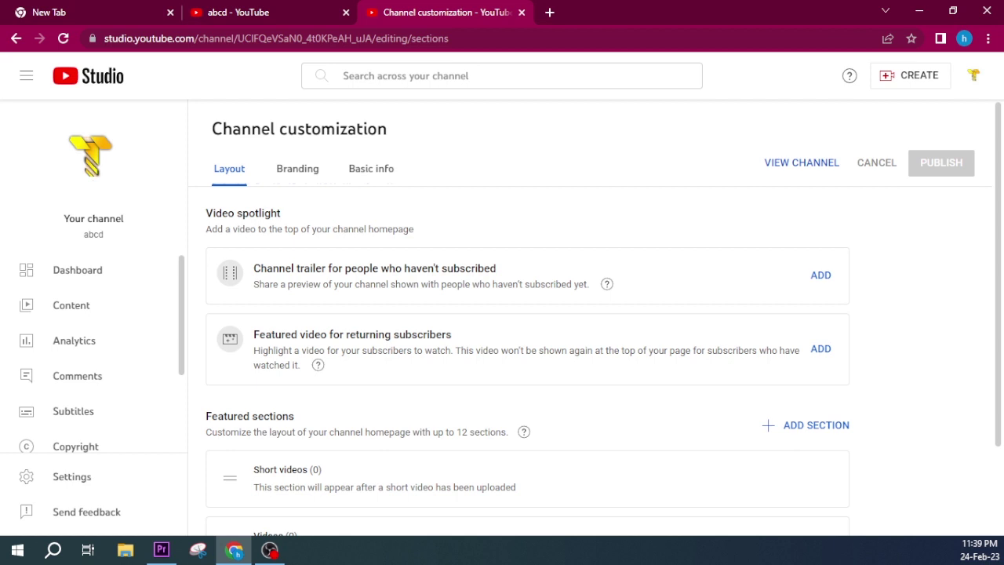
Open Branding and highlight the recommended banner size 2048 x 1152.
scroll(527, 353, down, 2)
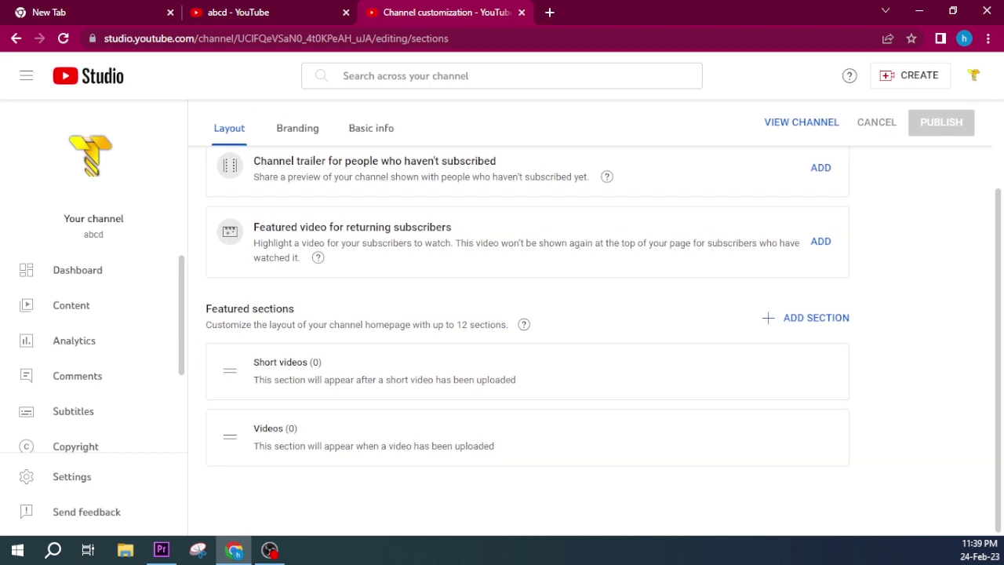
scroll(528, 353, up, 2)
click(297, 168)
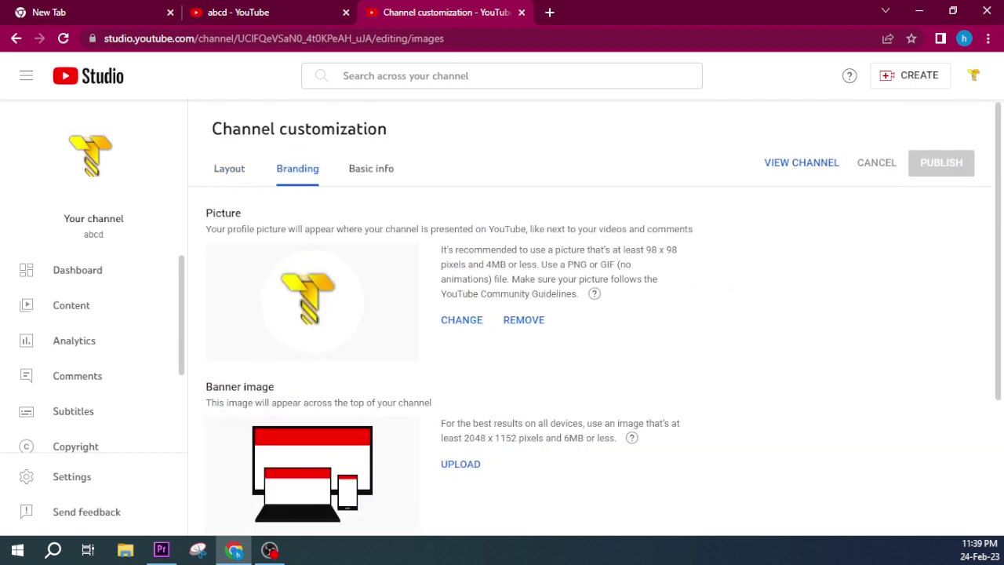
scroll(502, 313, down, 1)
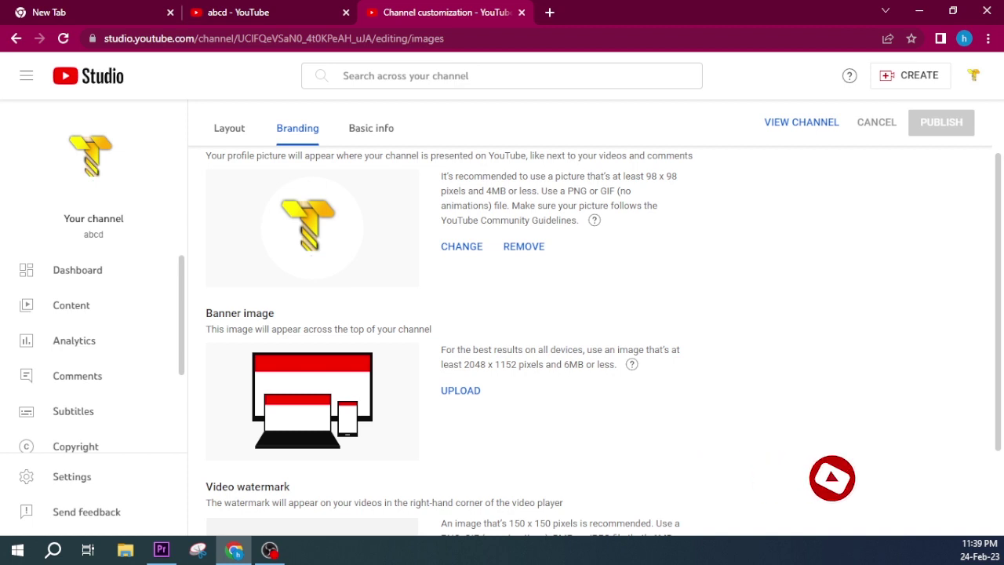
drag(463, 364, 516, 365)
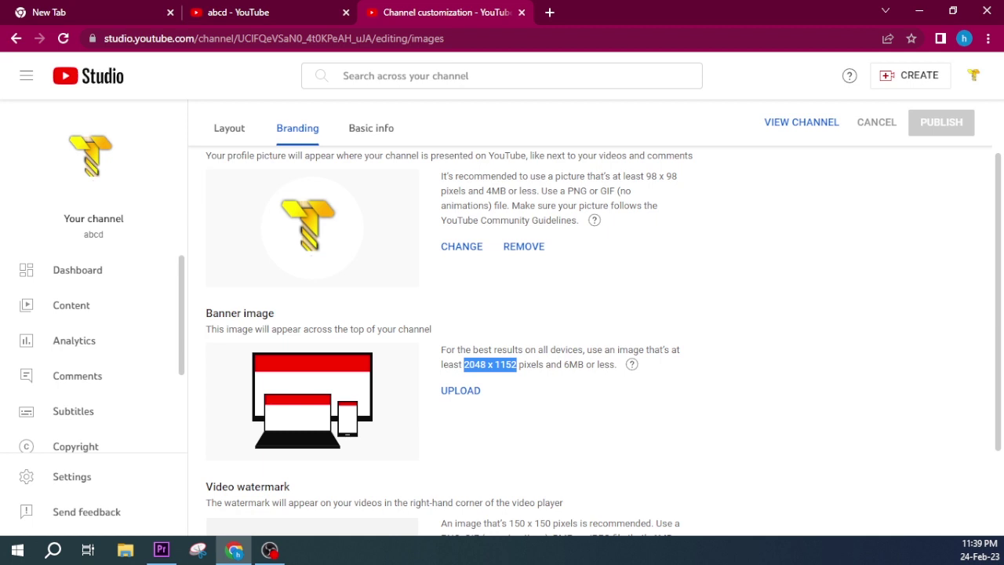
Highlight the Video watermark's 150 x 150 size and accepted image formats.
scroll(502, 329, down, 2)
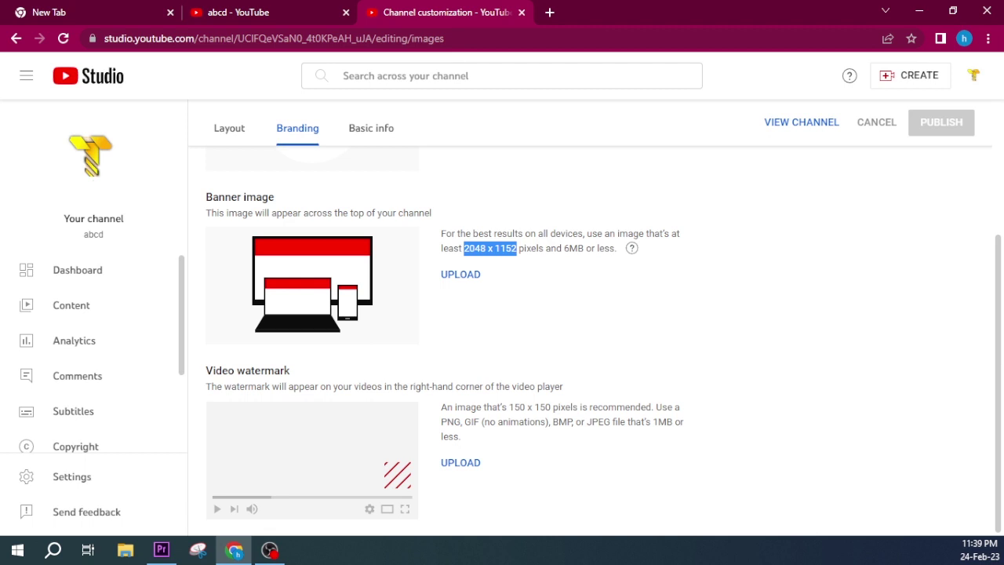
scroll(588, 313, up, 3)
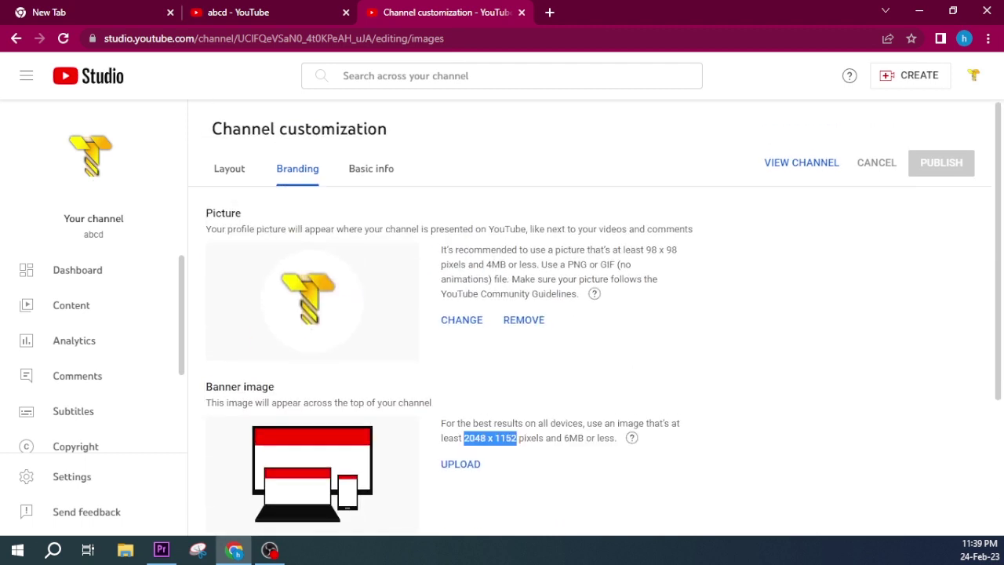
scroll(588, 314, down, 3)
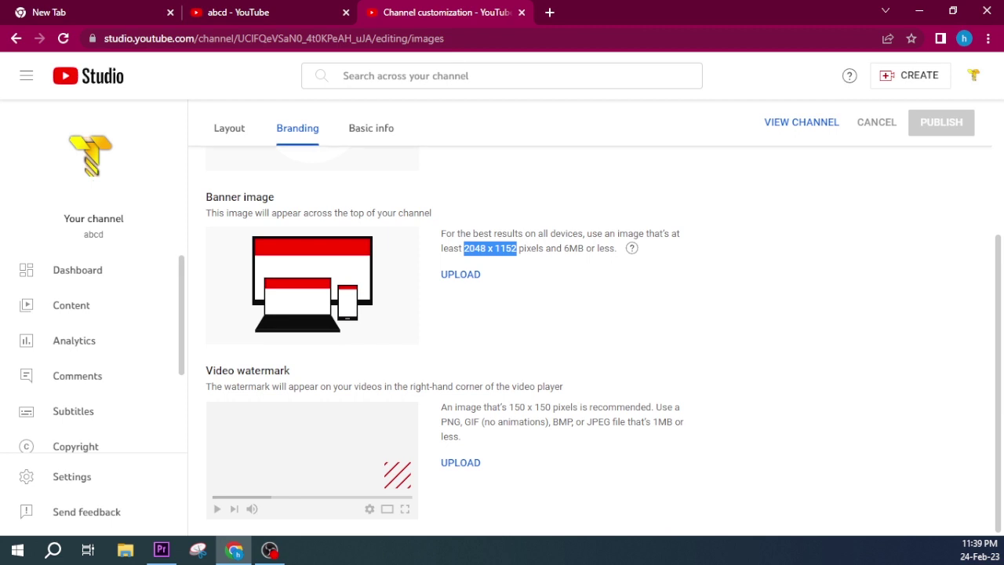
drag(509, 407, 534, 408)
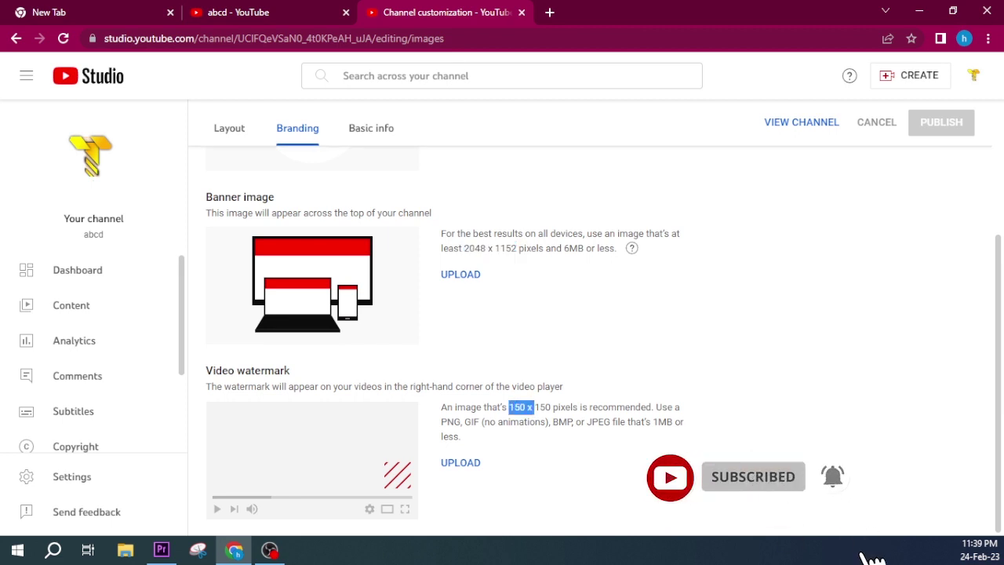
drag(441, 422, 453, 422)
scroll(502, 330, up, 3)
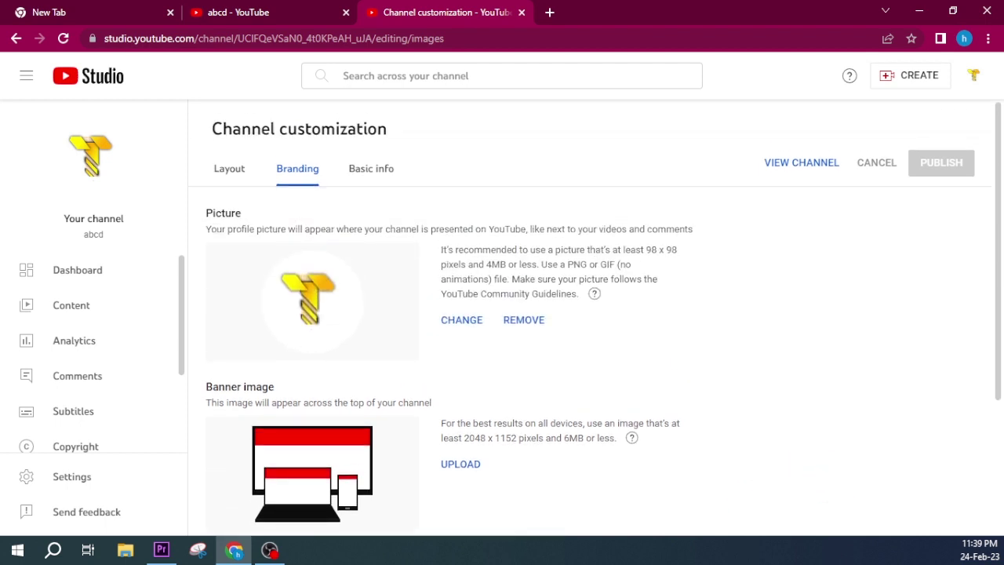
Review Basic info fields: Handle, Description, Channel URL, Links and Contact info.
click(368, 168)
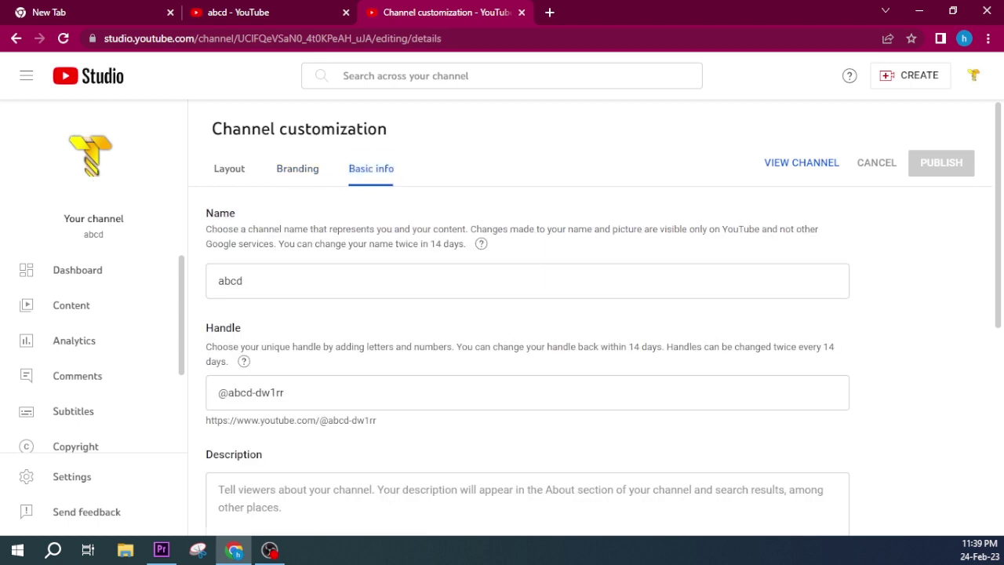
scroll(526, 337, down, 3)
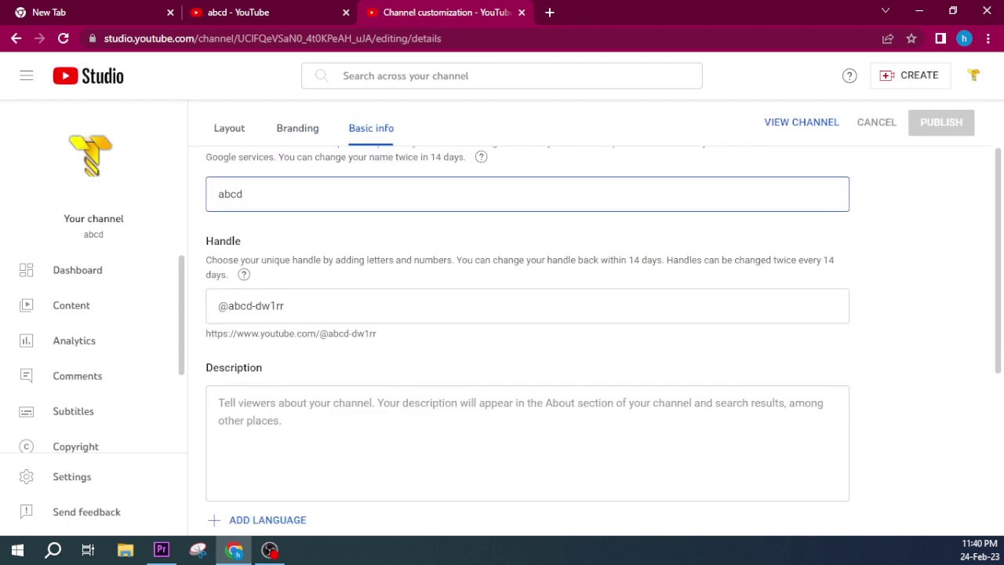
drag(226, 181, 240, 180)
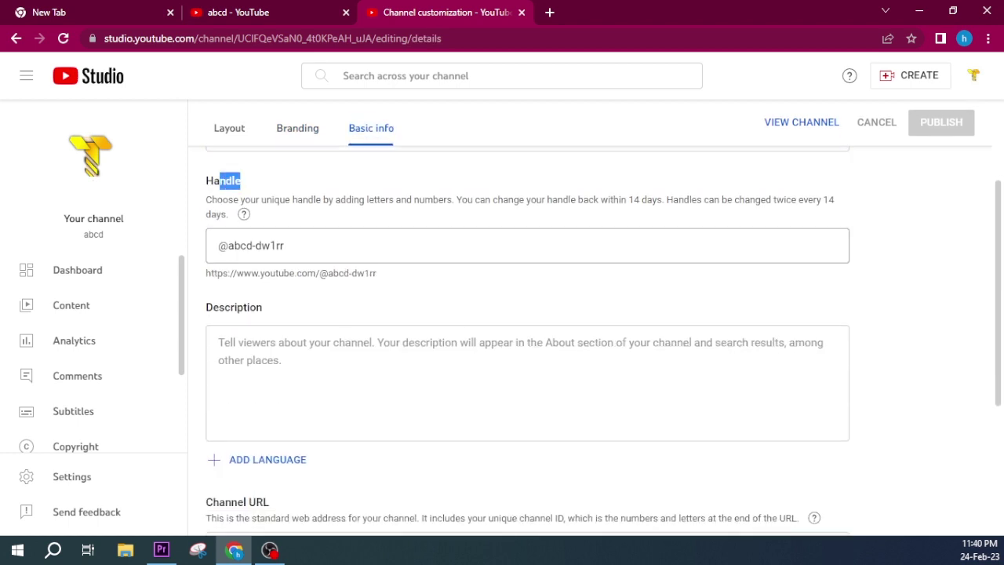
click(313, 246)
scroll(526, 337, down, 2)
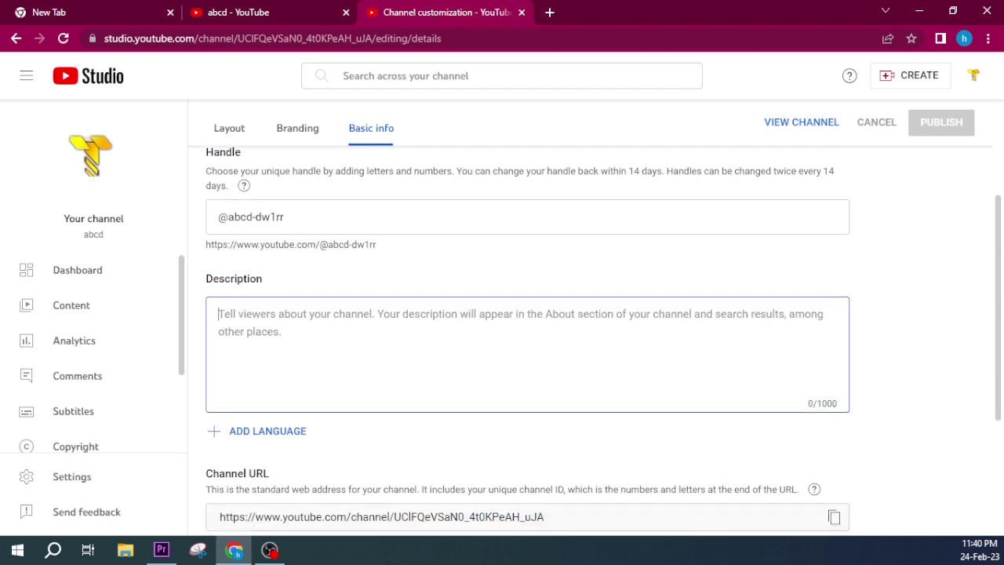
scroll(526, 337, down, 3)
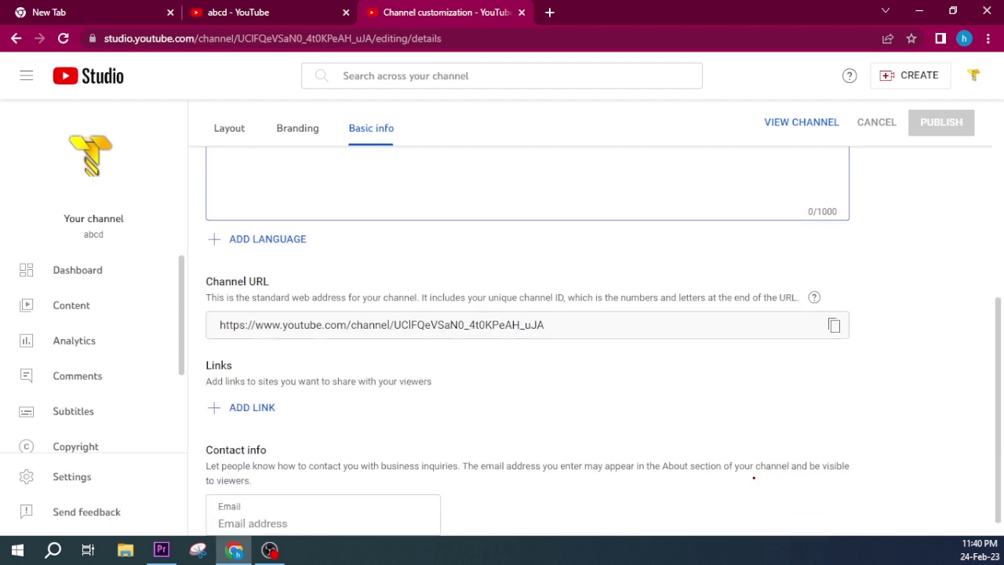
scroll(525, 361, down, 1)
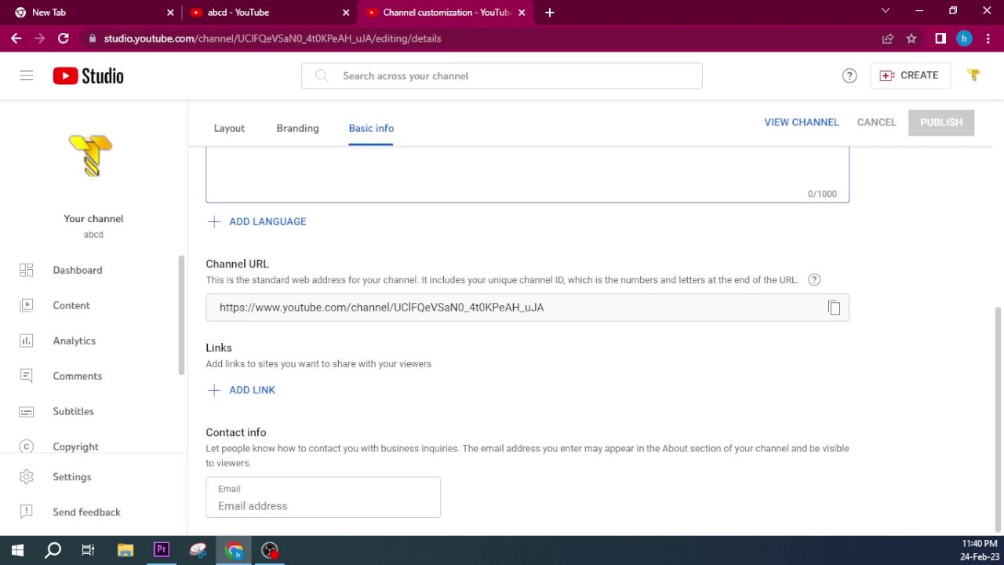
scroll(526, 329, up, 5)
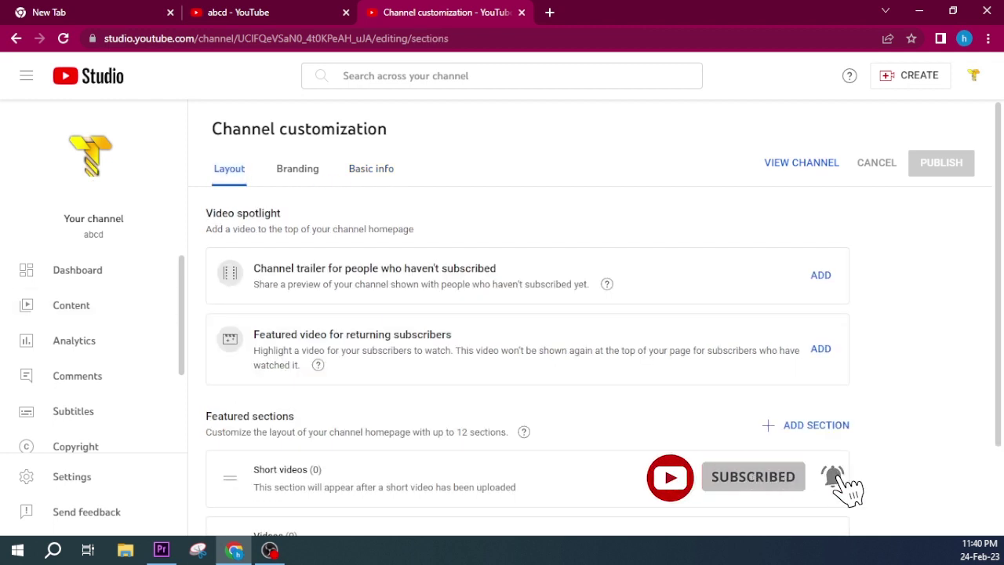
Check the CREATE menu, then tour Dashboard, Content, Analytics, Comments, Copyright and Earn.
click(910, 76)
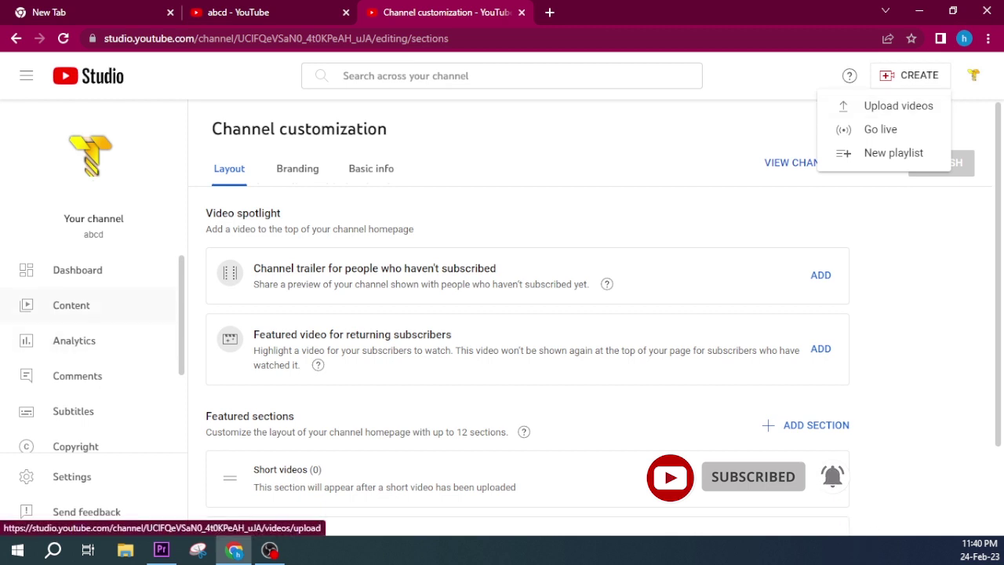
click(78, 270)
click(71, 305)
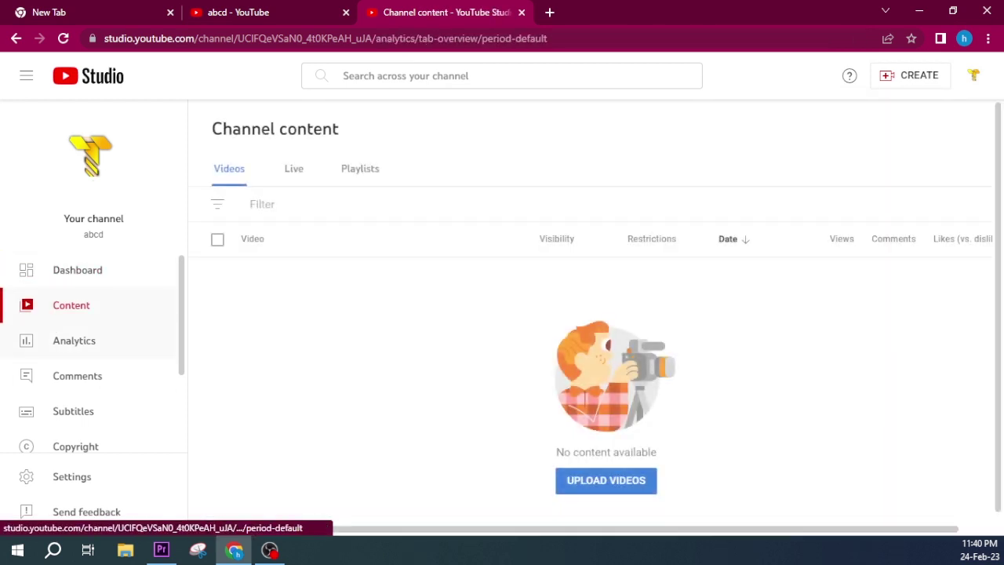
click(74, 341)
click(77, 376)
scroll(87, 330, down, 2)
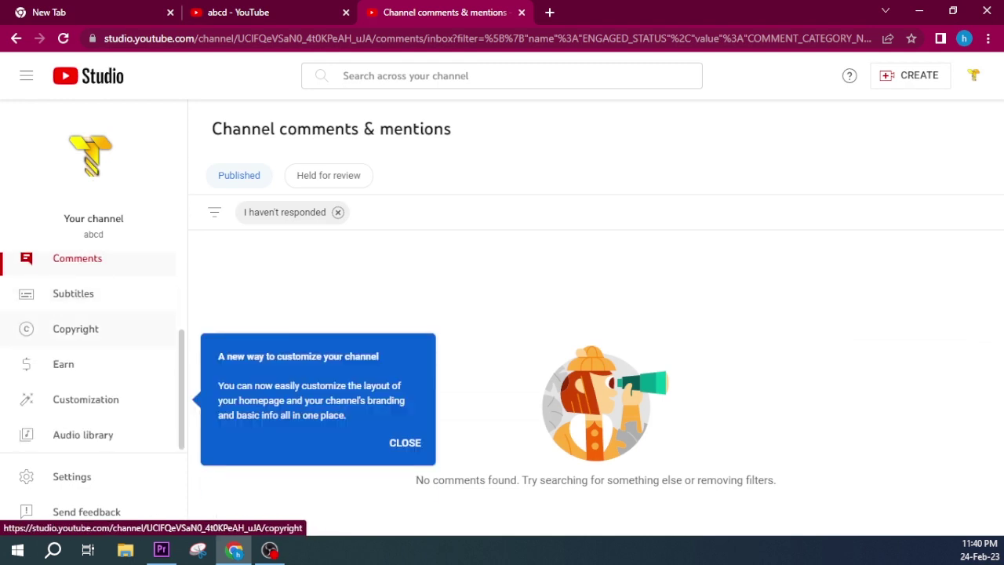
click(76, 328)
click(63, 364)
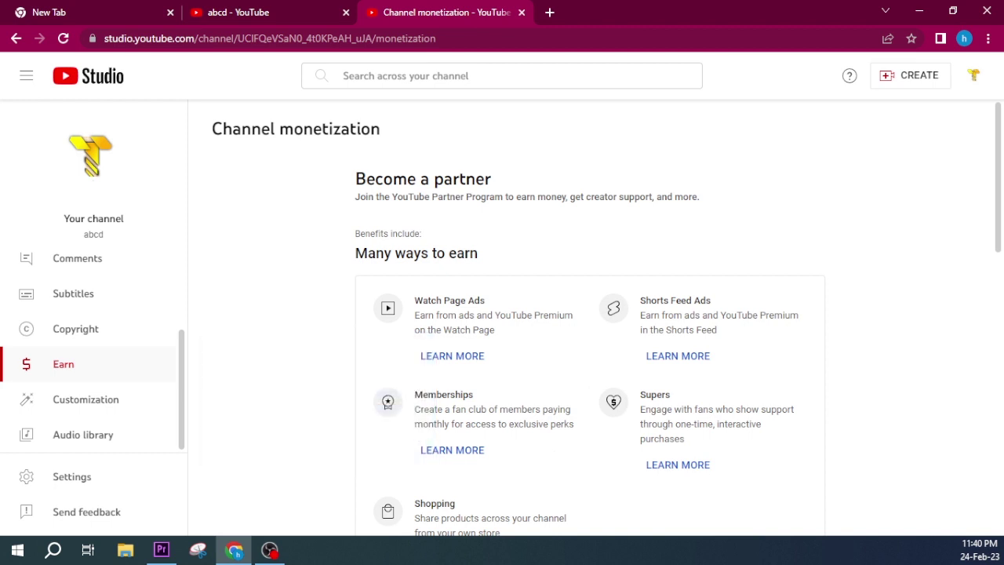
Scroll through abcd's Earn page to review the 0 of 1,000 subscriber requirement, returning to Become a partner.
scroll(588, 314, down, 2)
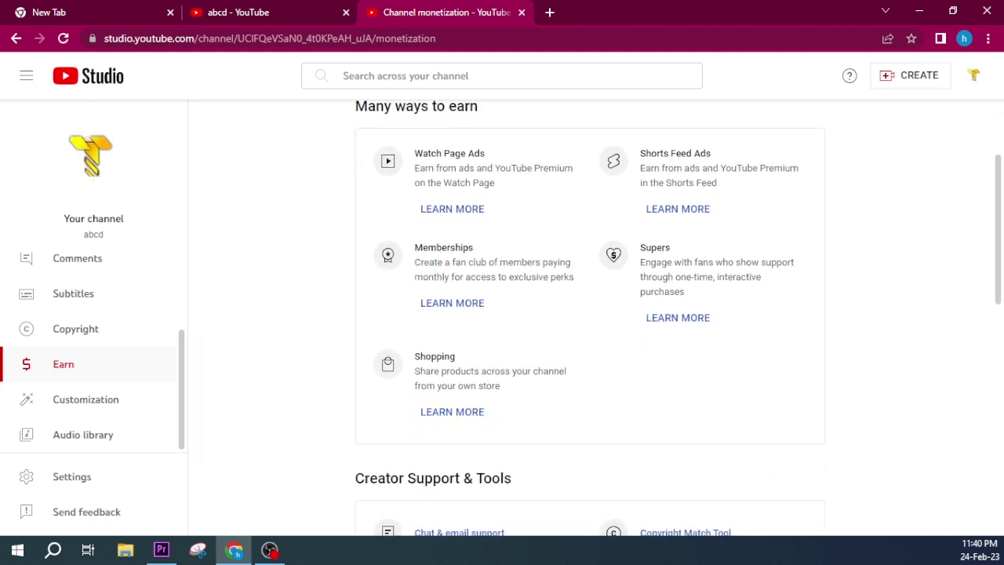
scroll(589, 314, down, 2)
scroll(589, 314, down, 3)
scroll(588, 314, down, 3)
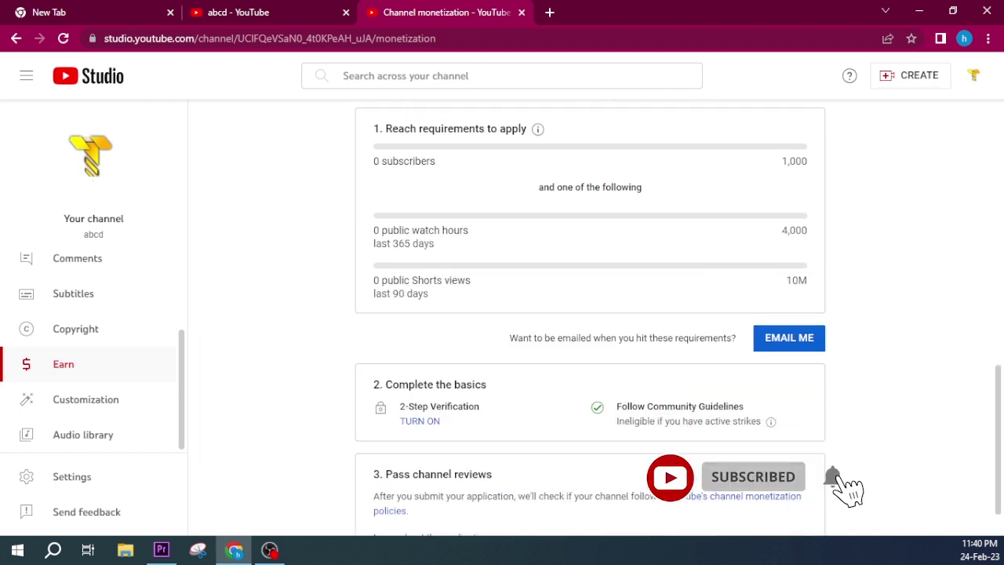
scroll(588, 314, up, 2)
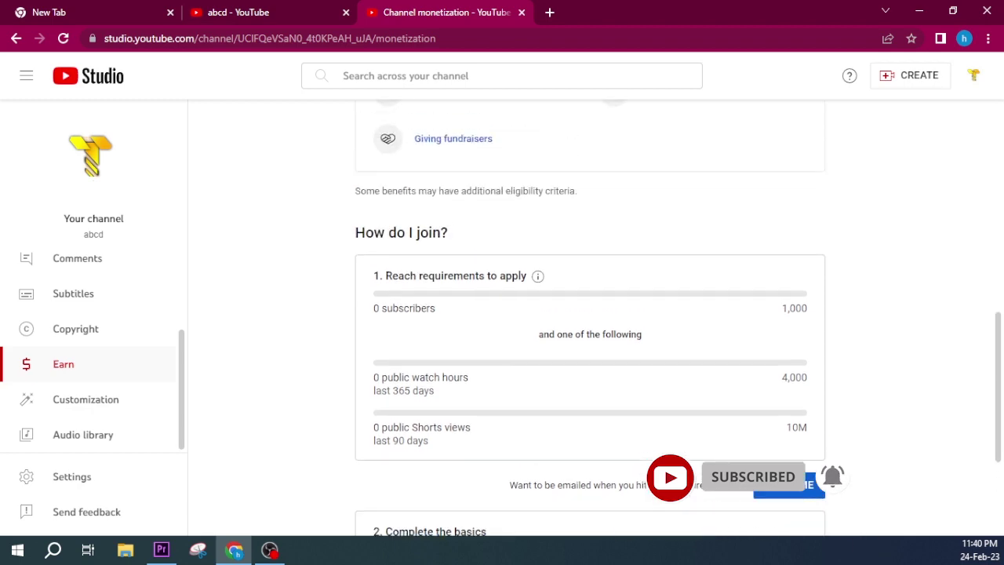
scroll(588, 314, down, 1)
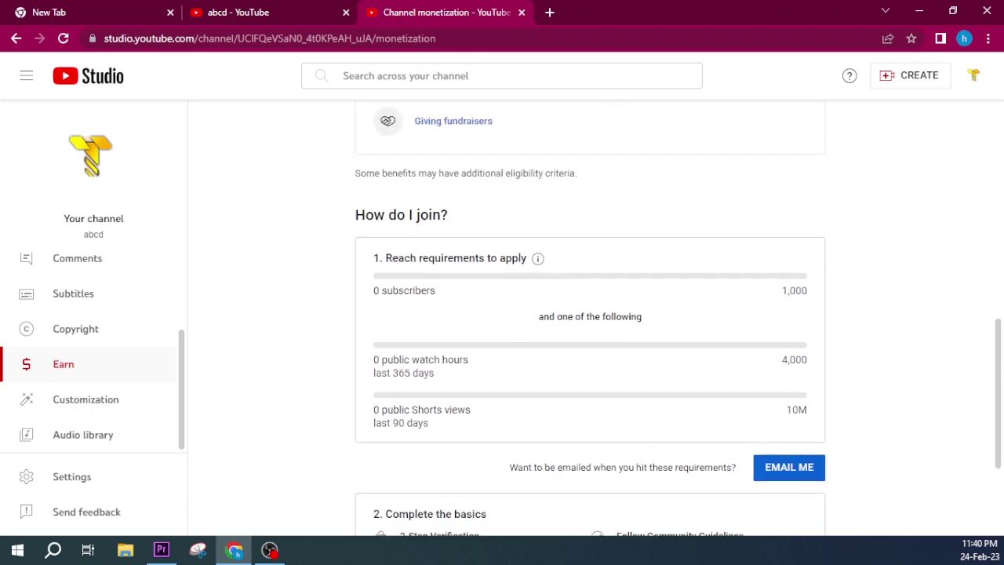
scroll(588, 314, up, 3)
scroll(589, 314, up, 3)
scroll(588, 314, up, 3)
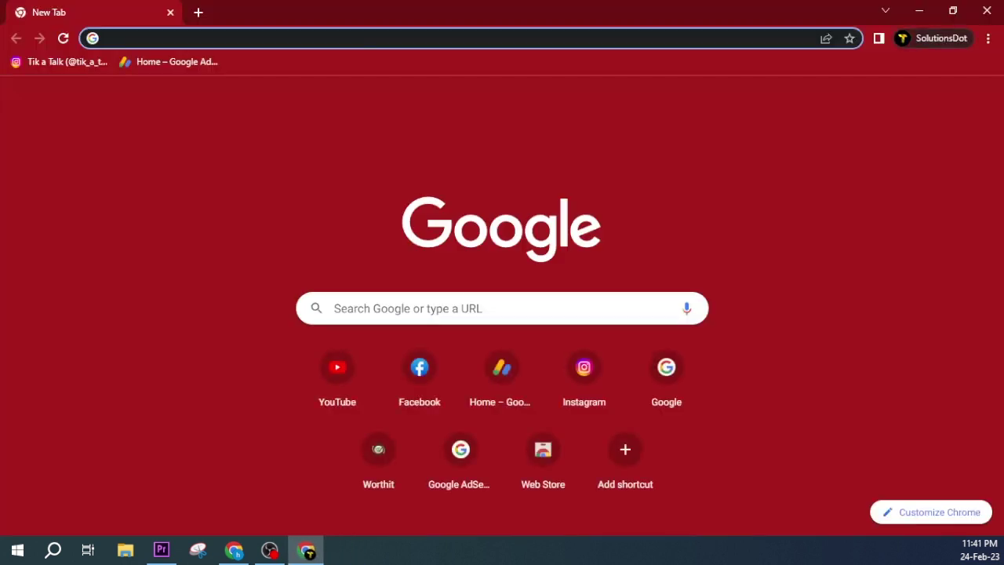
Open YouTube from Google apps and go to Tech a Talk's Studio dashboard with 1,144 subscribers.
click(978, 99)
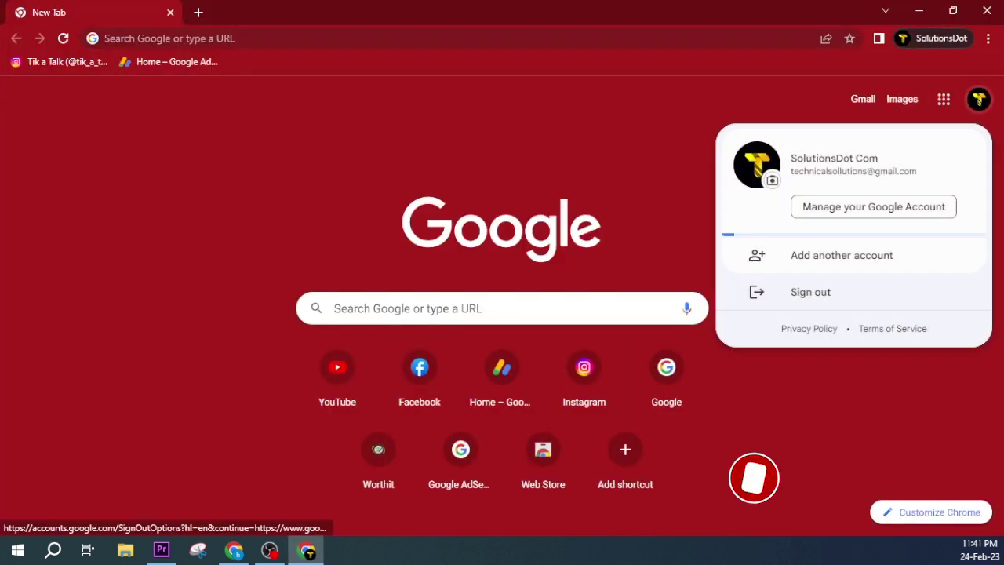
click(944, 98)
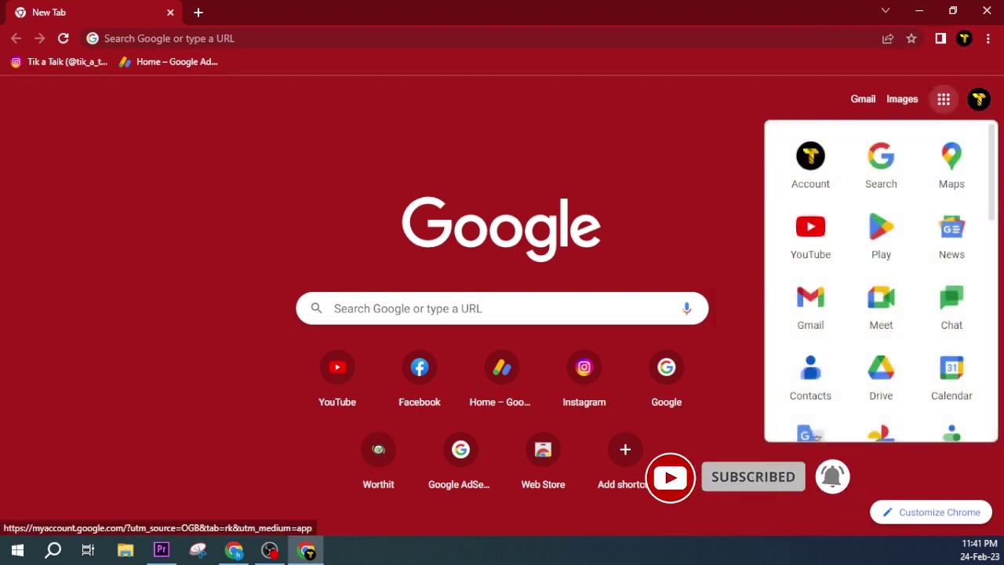
click(810, 233)
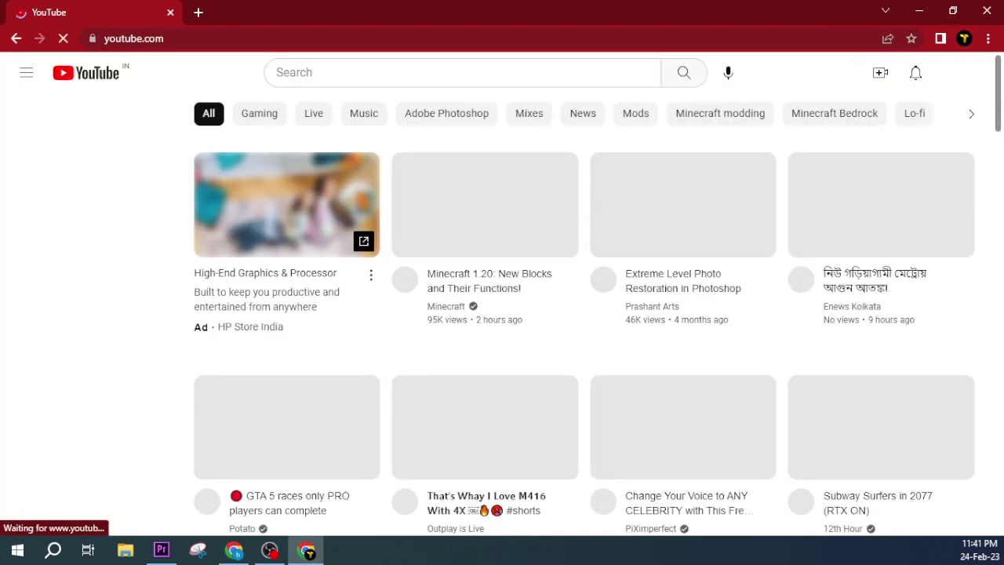
click(959, 72)
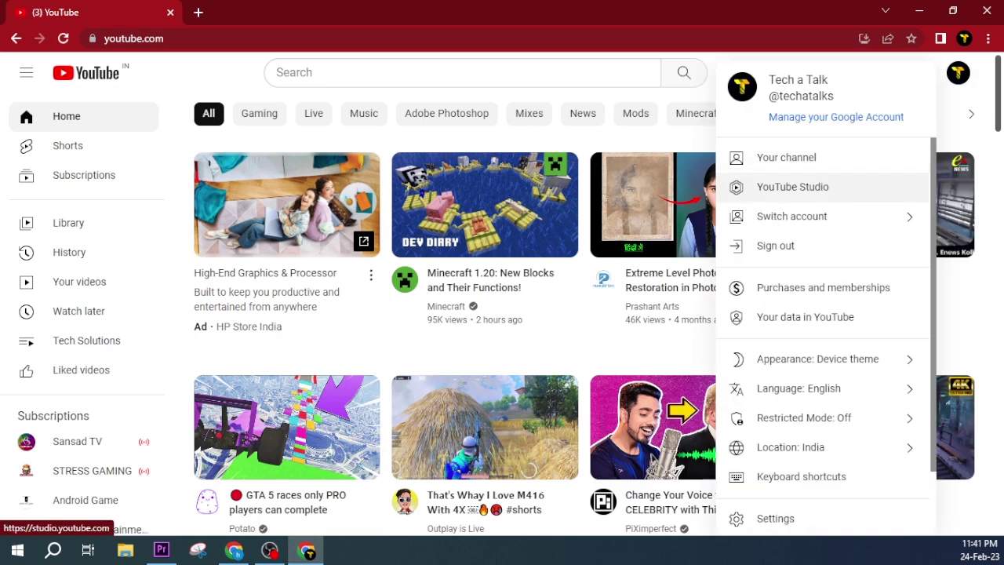
click(784, 188)
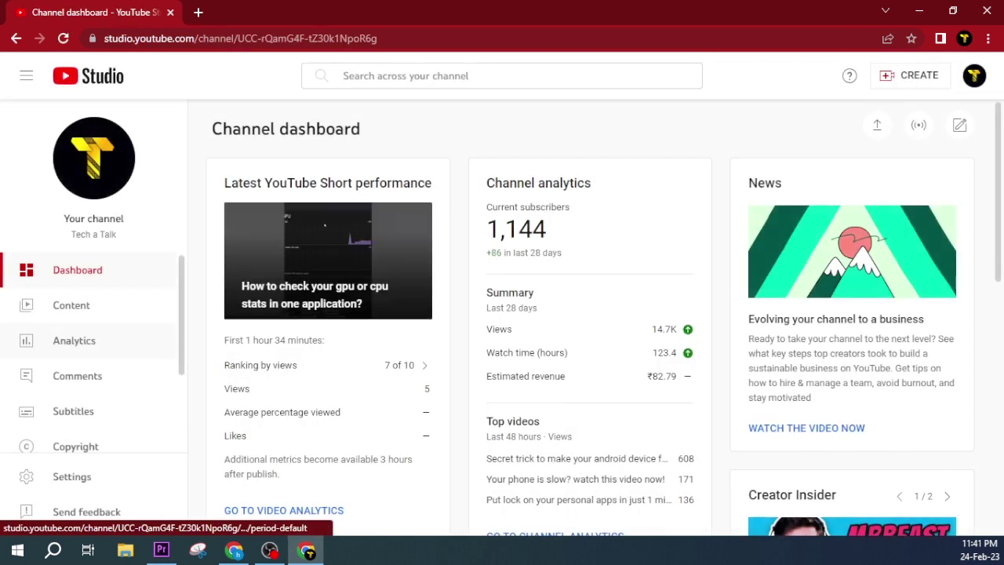
Open Tech a Talk's Earn page and scroll through its overview showing ads, memberships and Supers active.
scroll(63, 408, down, 1)
click(63, 407)
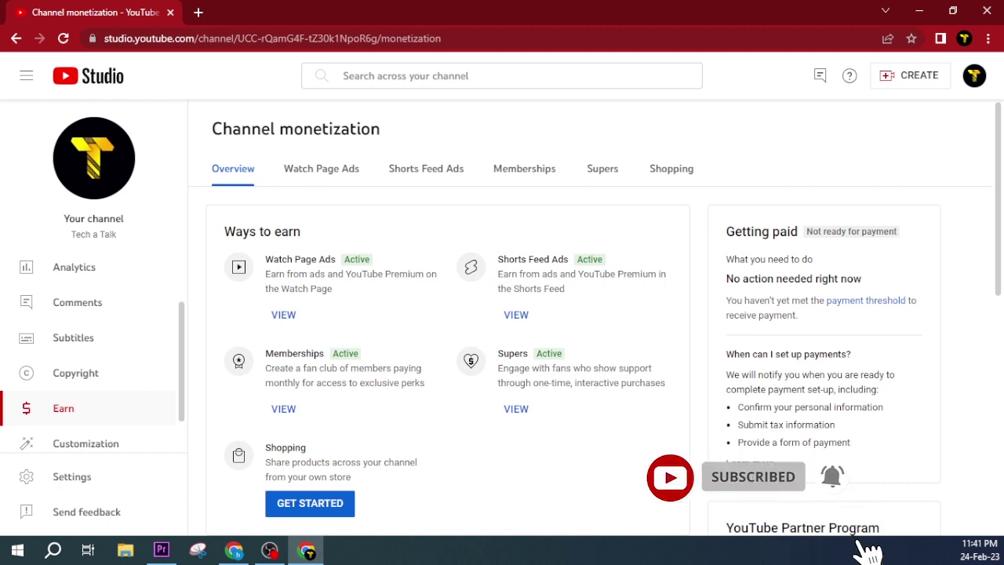
scroll(633, 461, down, 3)
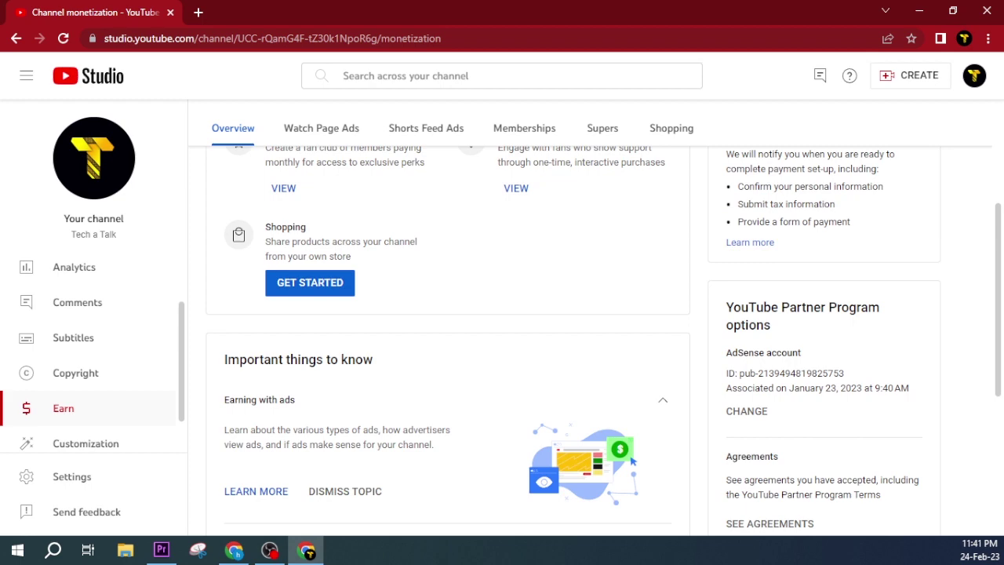
scroll(447, 338, up, 2)
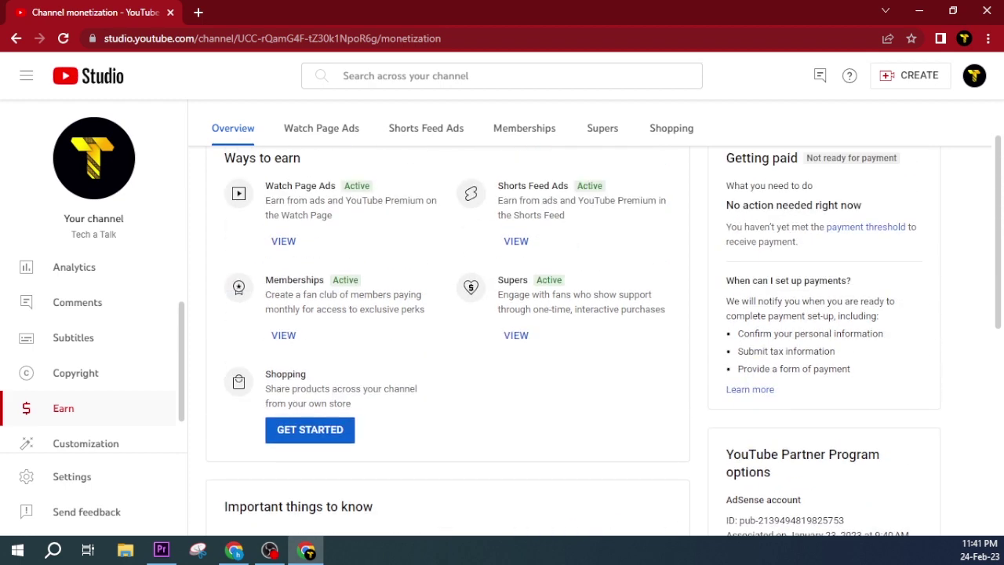
scroll(633, 162, down, 5)
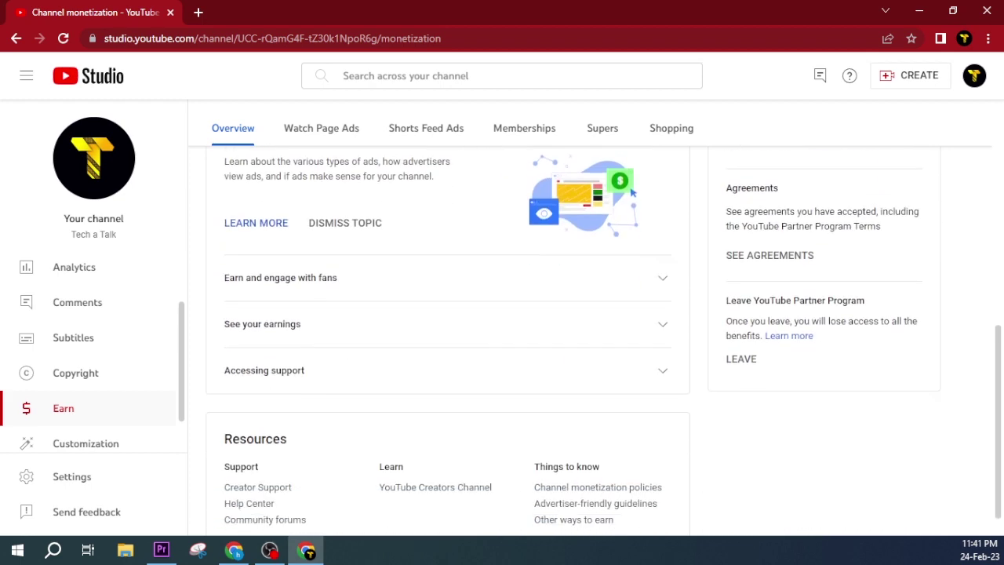
scroll(632, 163, up, 7)
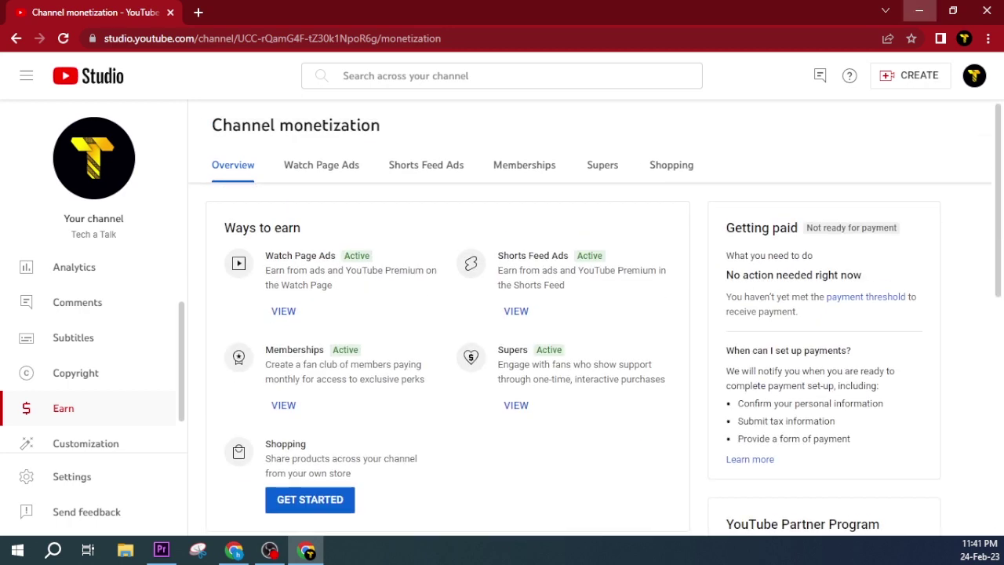
scroll(590, 313, down, 5)
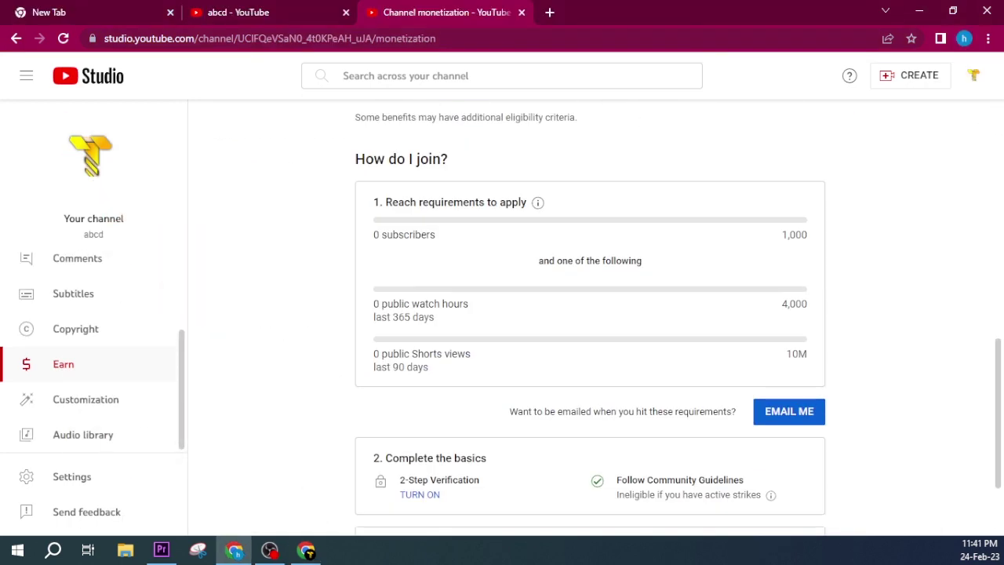
Scroll back up abcd's Earn page and open the Audio library's Music list of free tracks.
scroll(590, 314, down, 2)
scroll(590, 314, up, 1)
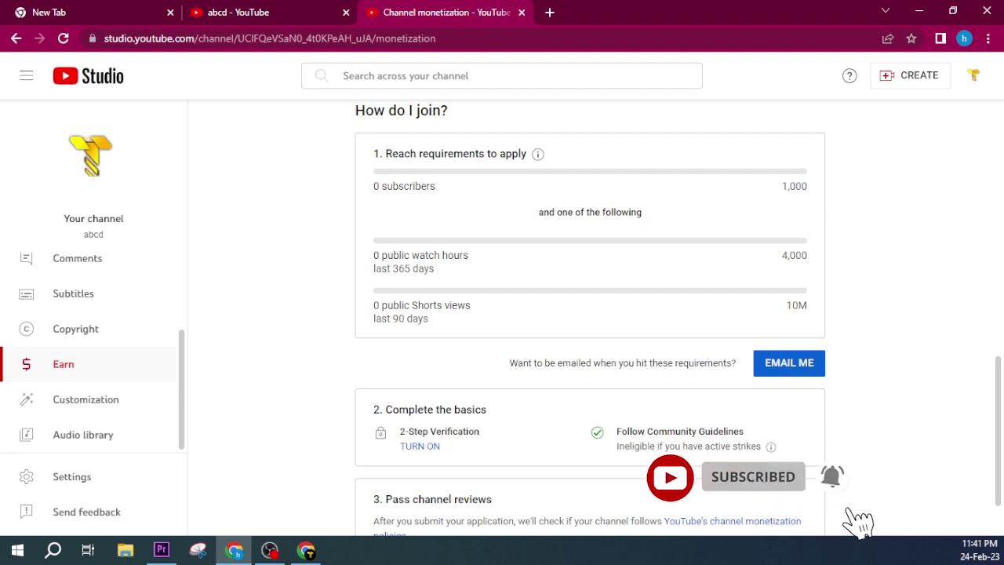
scroll(590, 313, up, 1)
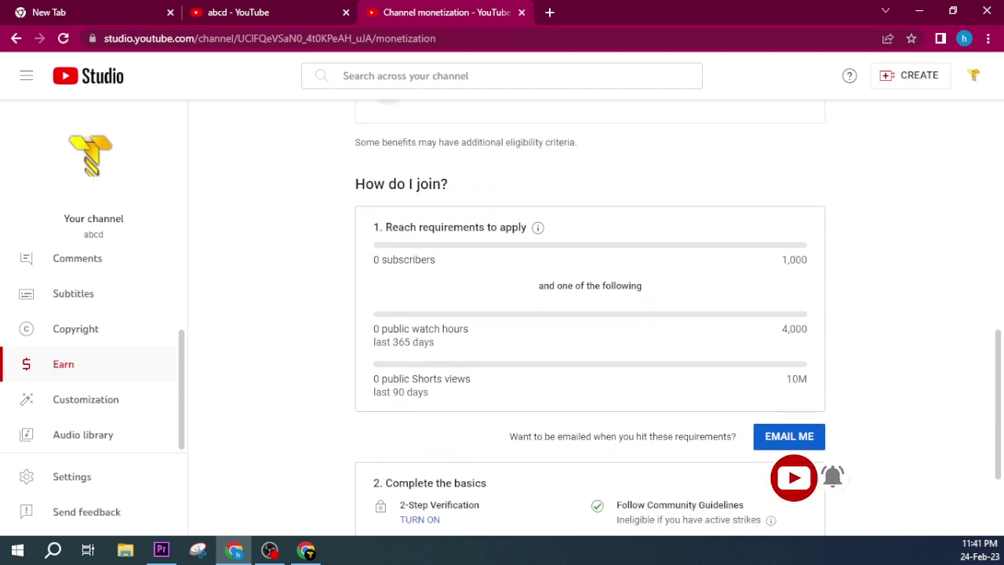
scroll(589, 314, up, 5)
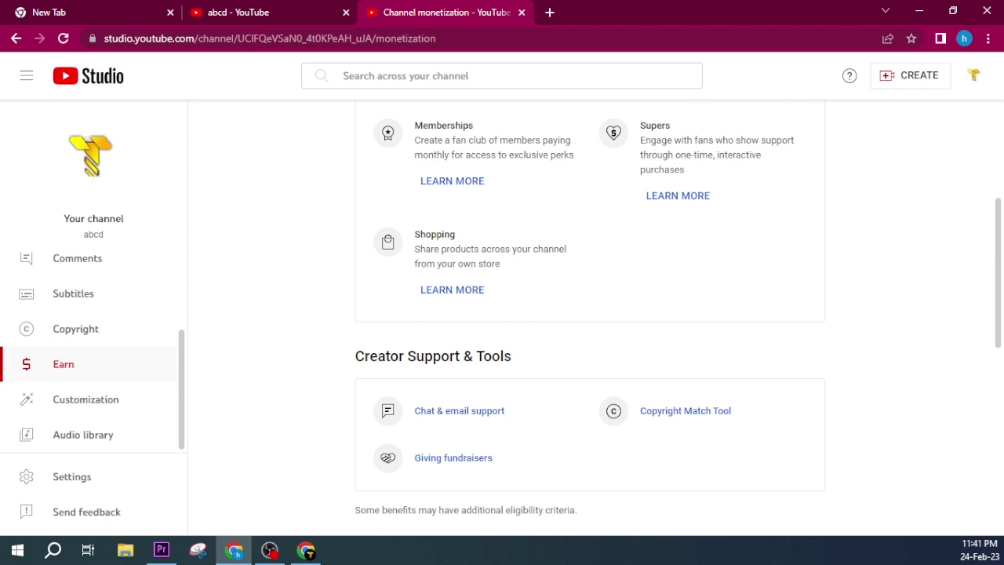
scroll(590, 314, up, 2)
scroll(589, 314, up, 1)
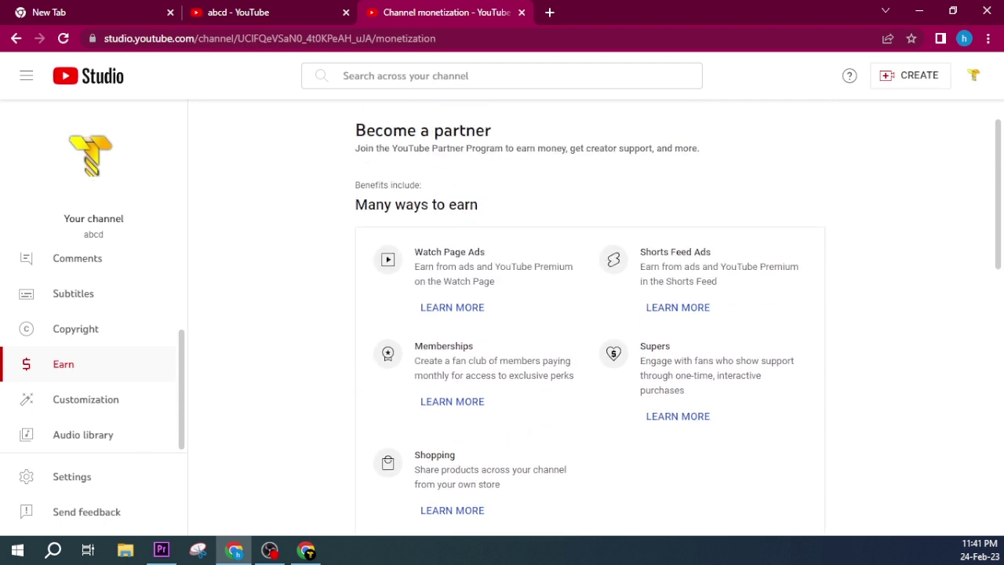
click(86, 400)
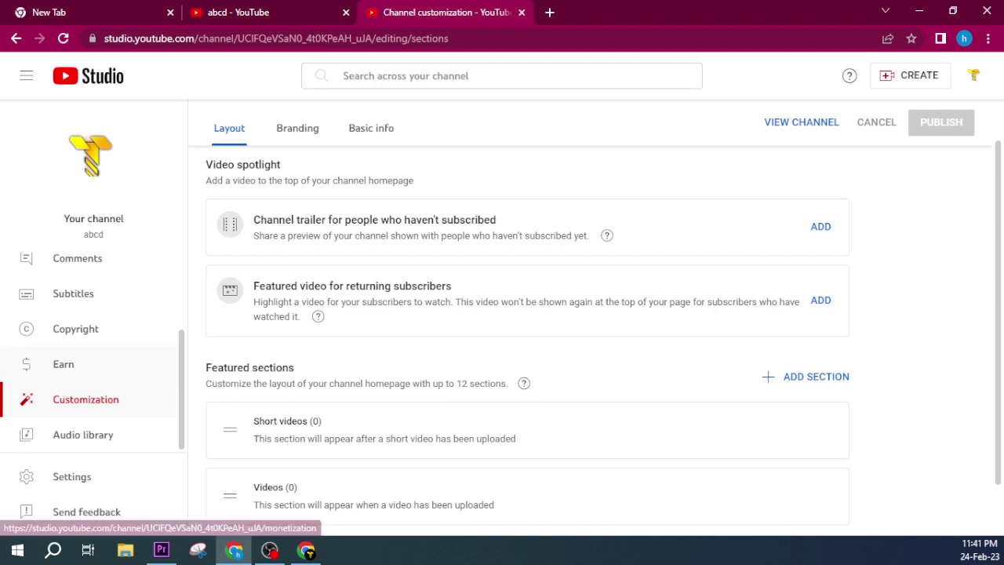
click(83, 435)
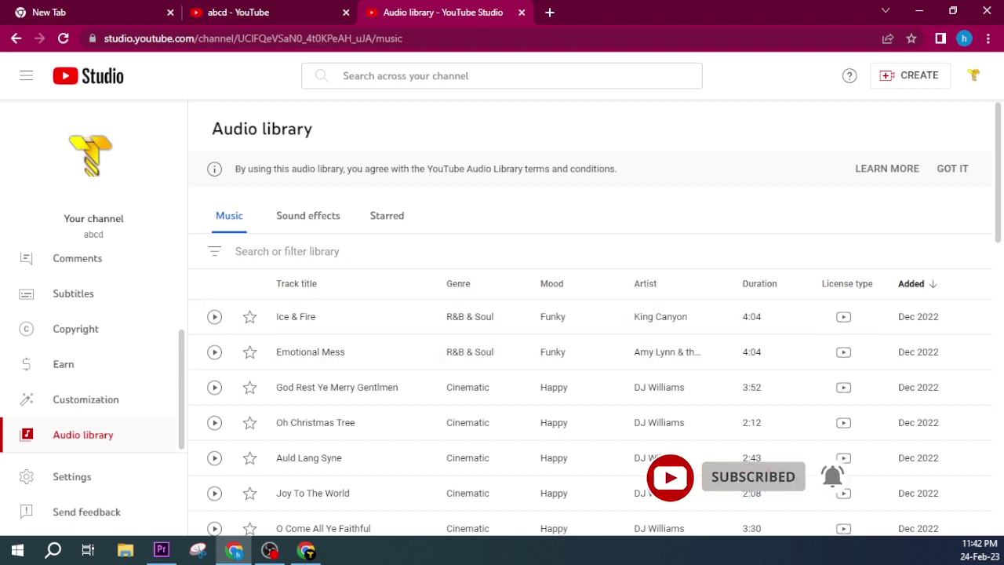
scroll(588, 349, down, 1)
scroll(588, 350, down, 3)
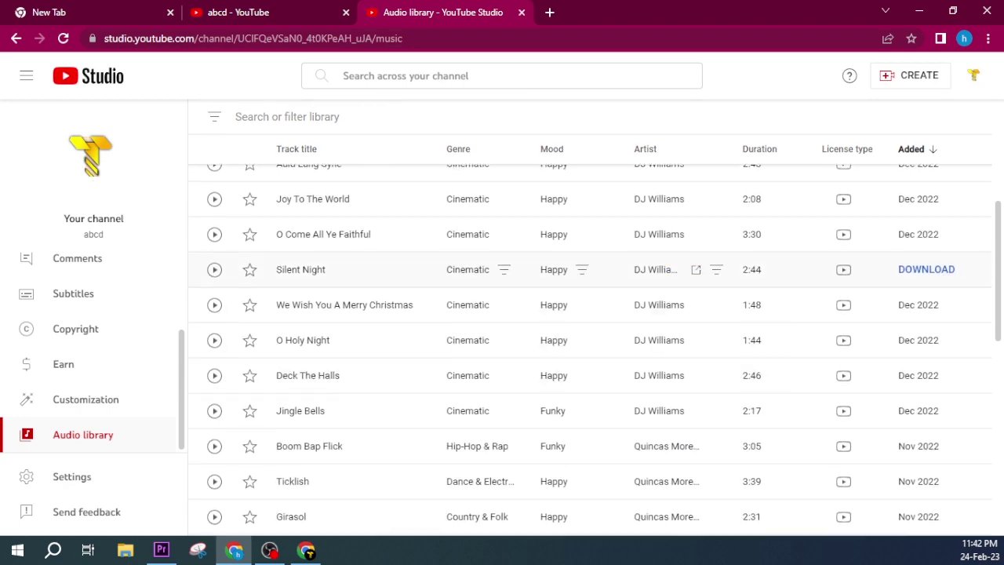
scroll(588, 349, down, 3)
scroll(588, 349, down, 3)
scroll(588, 349, down, 2)
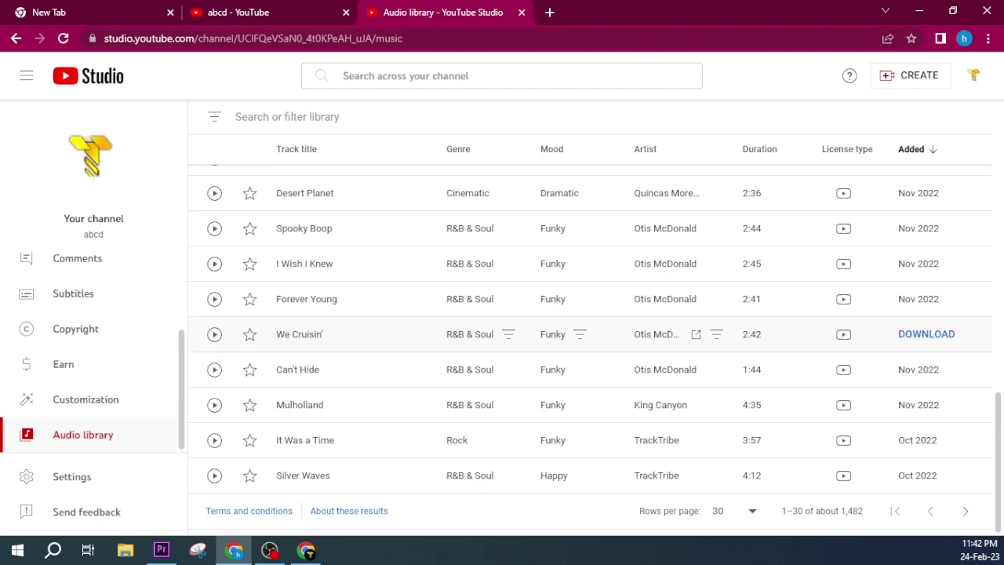
scroll(843, 345, up, 4)
scroll(843, 345, up, 3)
scroll(843, 345, up, 3)
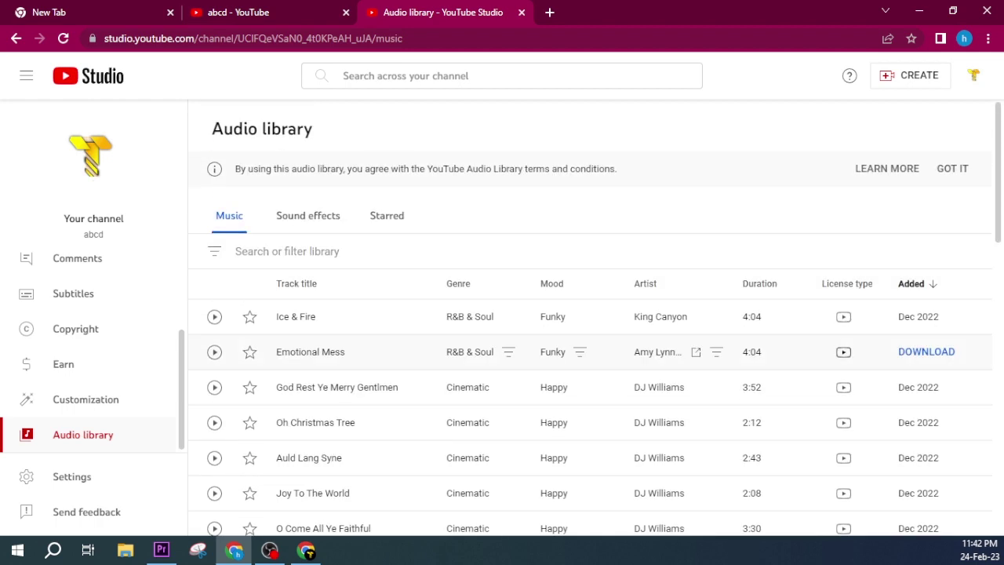